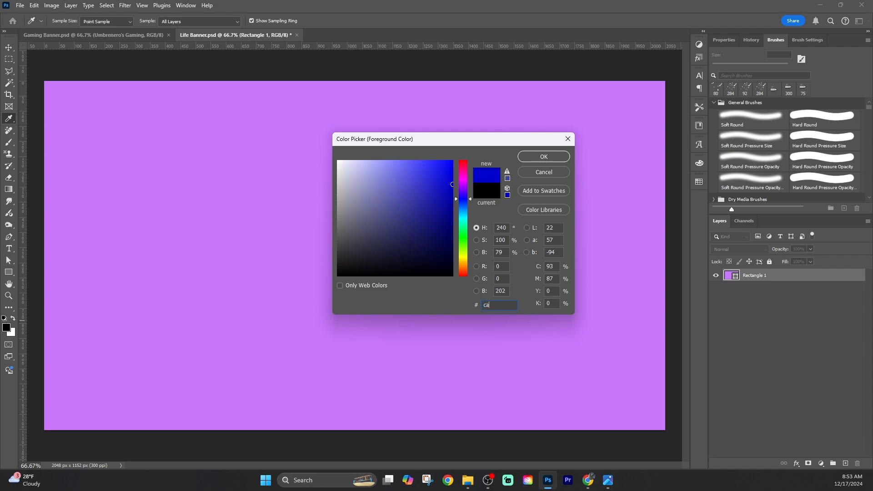
Set the foreground colour to the rectangle's purple and the background colour to 90c2ff
{"action": "key", "text": "Return"}
{"action": "key", "text": "b"}
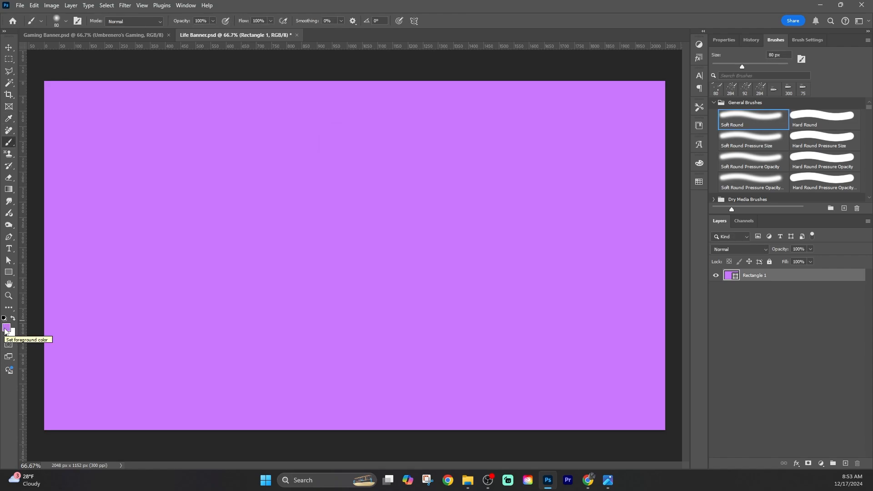
{"action": "left_click", "coordinate": [11, 332]}
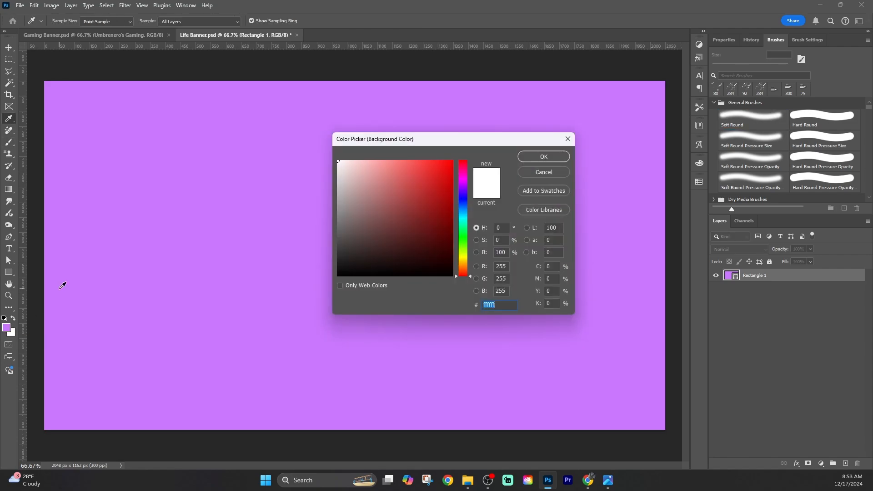
{"action": "type", "text": "90c2ff"}
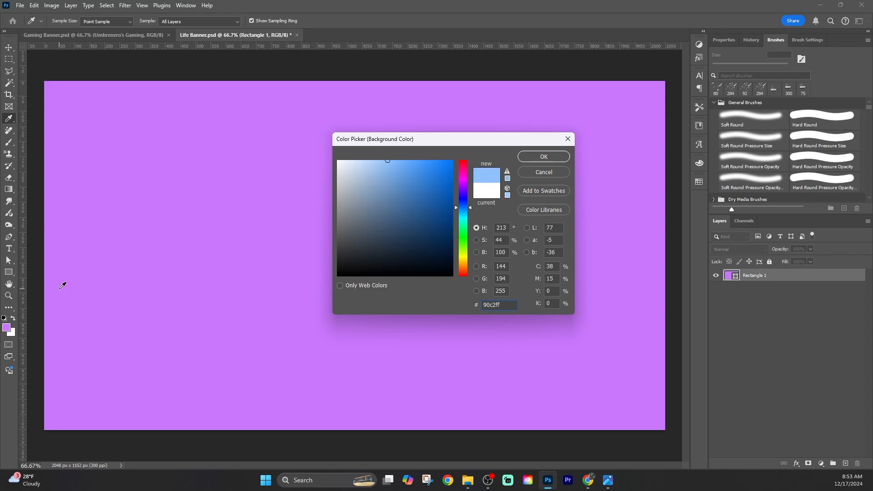
{"action": "key", "text": "Return"}
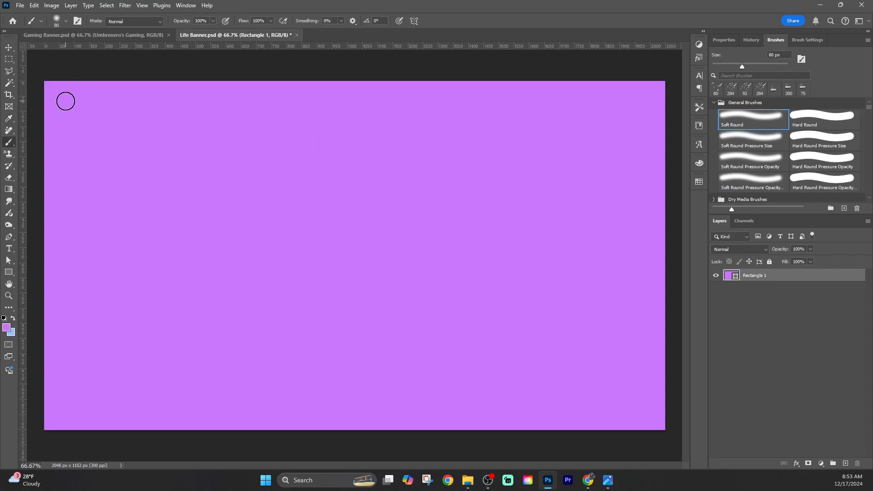
{"action": "key", "text": "ctrl+shift+alt+n"}
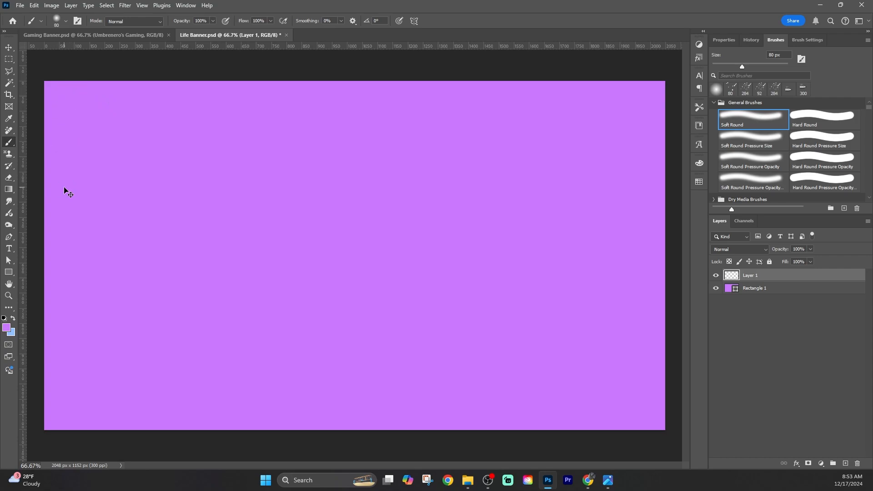
{"action": "key", "text": "ctrl+z"}
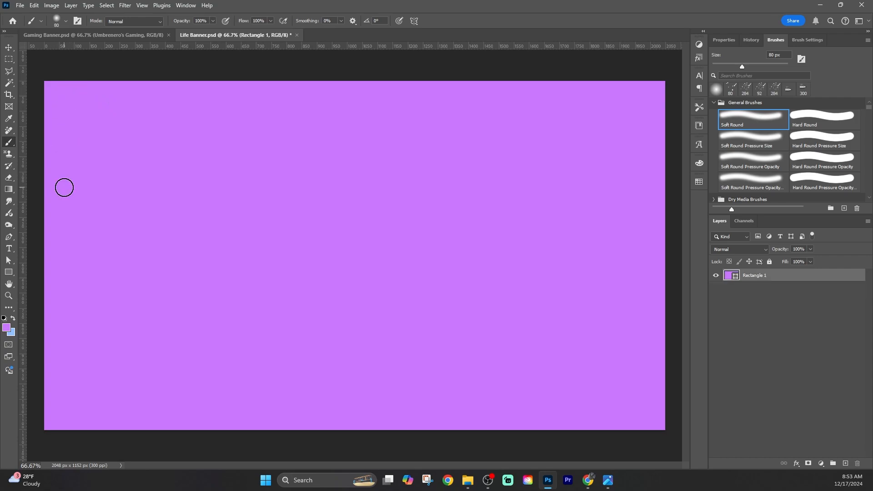
{"action": "left_click", "coordinate": [830, 119]}
{"action": "key", "text": "ctrl+shift+z"}
{"action": "key", "text": "ctrl+z"}
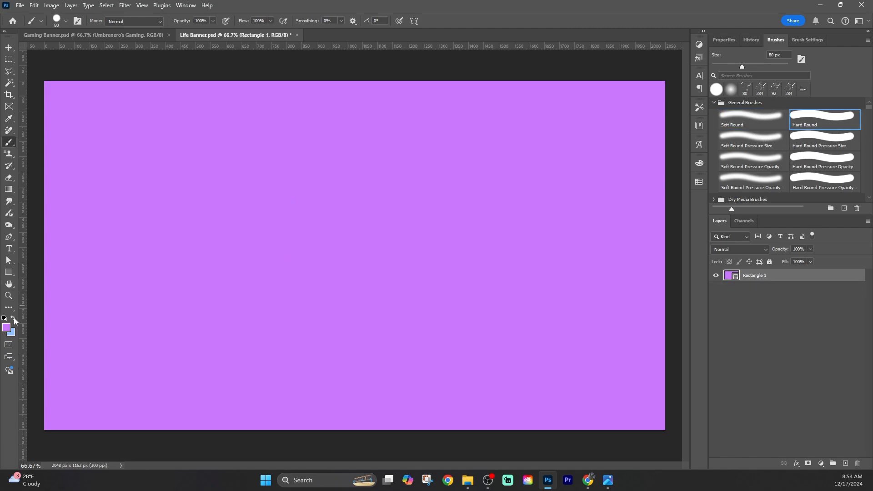
{"action": "left_click", "coordinate": [75, 102]}
{"action": "key", "text": "ctrl+z"}
{"action": "left_click", "coordinate": [755, 114]}
{"action": "left_click", "coordinate": [63, 102]}
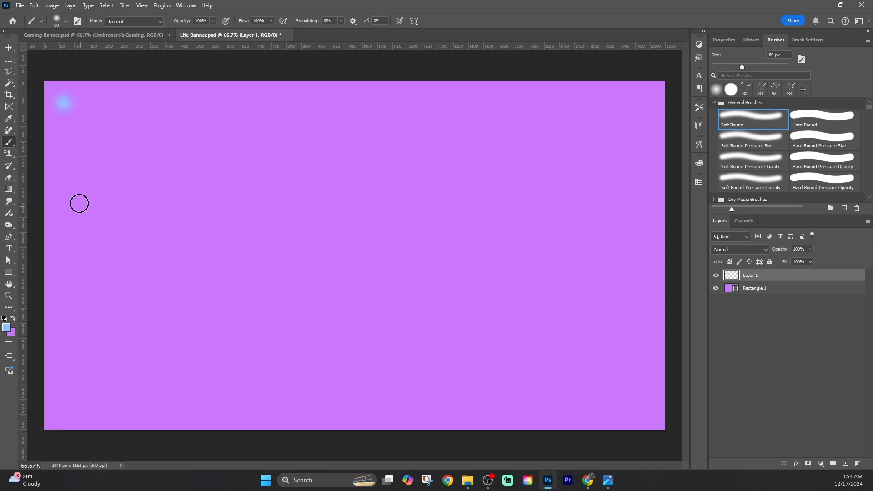
{"action": "left_click", "coordinate": [63, 139]}
{"action": "left_click", "coordinate": [64, 169]}
{"action": "key", "text": "ctrl+z"}
{"action": "key", "text": "ctrl+z"}
{"action": "key", "text": "ctrl+z"}
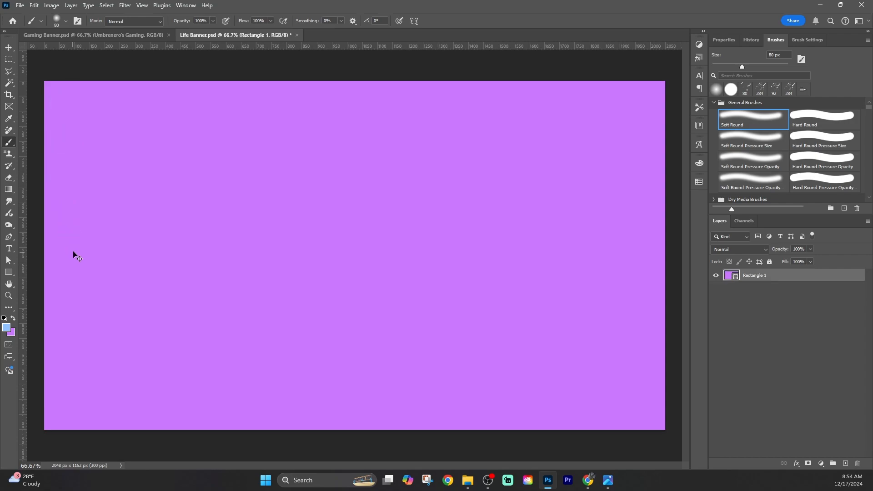
Paint a column of twelve evenly spaced light-blue dabs down the canvas's left edge with the 80 px Soft Round brush
{"action": "left_click", "coordinate": [59, 97]}
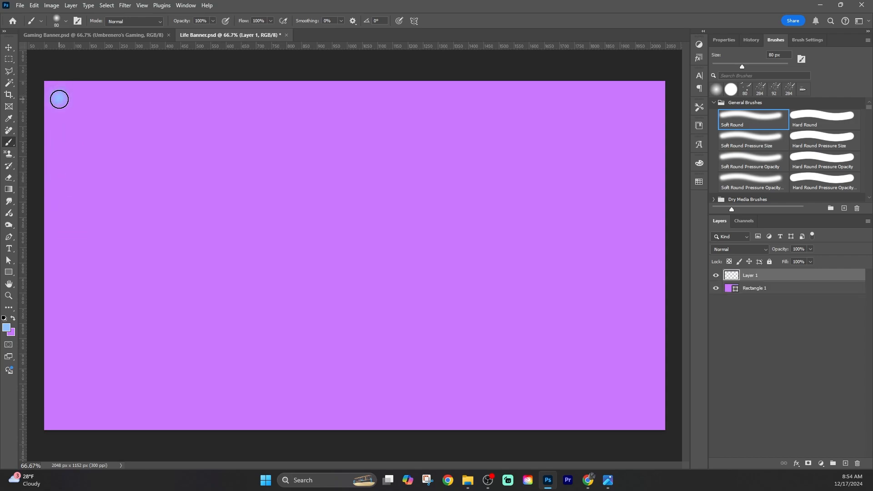
{"action": "left_click", "coordinate": [60, 128]}
{"action": "left_click", "coordinate": [59, 157]}
{"action": "left_click", "coordinate": [60, 187]}
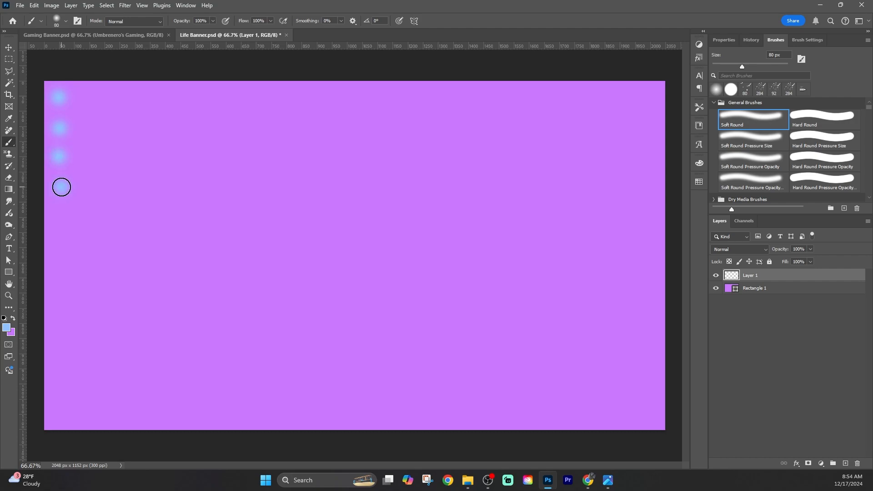
{"action": "left_click", "coordinate": [60, 219]}
{"action": "left_click", "coordinate": [61, 249]}
{"action": "left_click", "coordinate": [60, 293]}
{"action": "key", "text": "ctrl+z"}
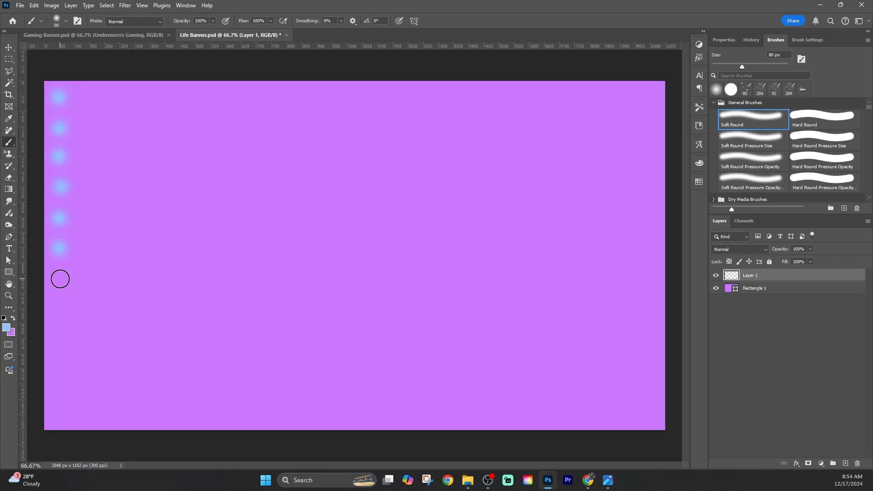
{"action": "left_click", "coordinate": [61, 279]}
{"action": "left_click", "coordinate": [62, 323]}
{"action": "key", "text": "ctrl+z"}
{"action": "left_click", "coordinate": [60, 310]}
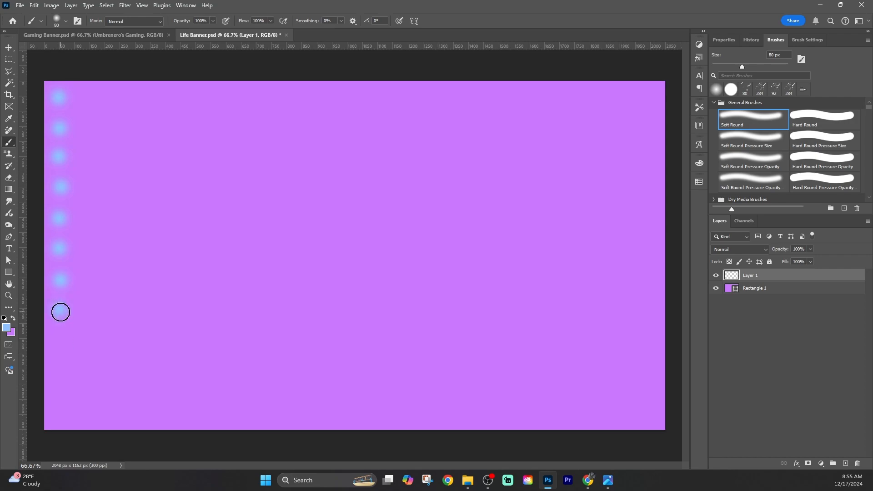
{"action": "left_click", "coordinate": [60, 339]}
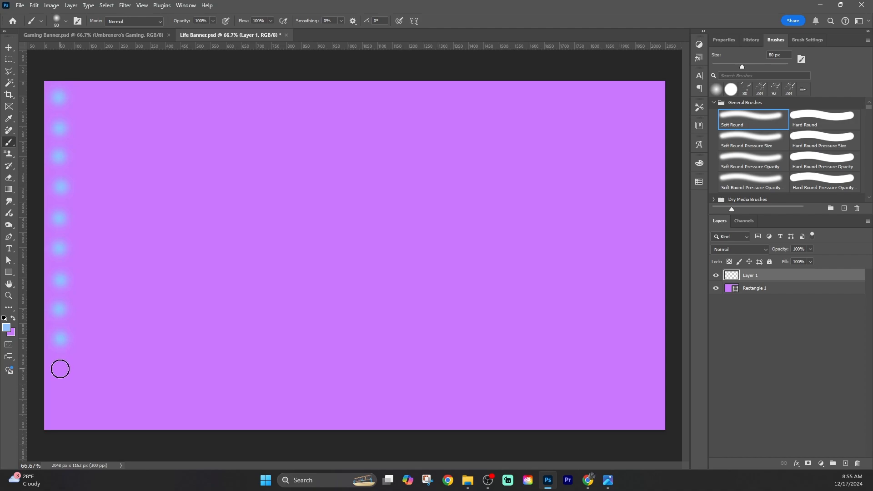
{"action": "left_click", "coordinate": [60, 369]}
{"action": "left_click", "coordinate": [61, 399]}
{"action": "left_click", "coordinate": [62, 429]}
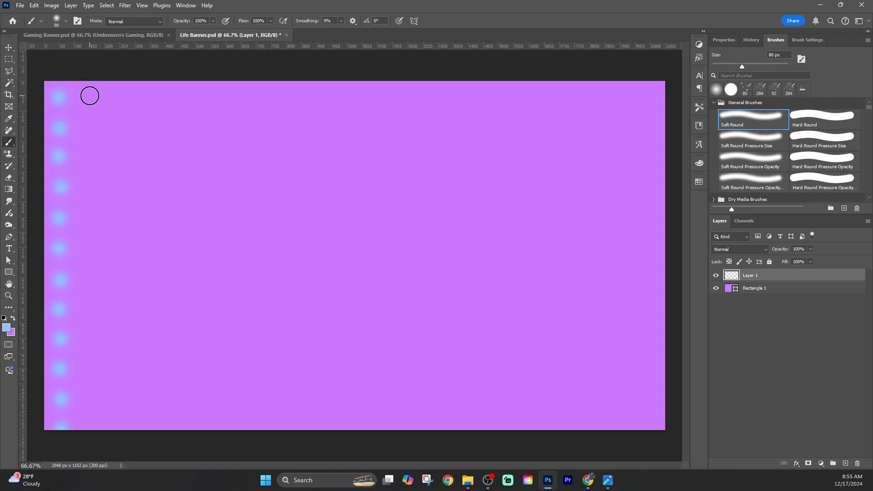
Select the column of dots, copy it to a new layer and place the copy beside it as a second column
{"action": "left_click", "coordinate": [8, 58]}
{"action": "left_click_drag", "start_coordinate": [100, 75], "coordinate": [35, 451]}
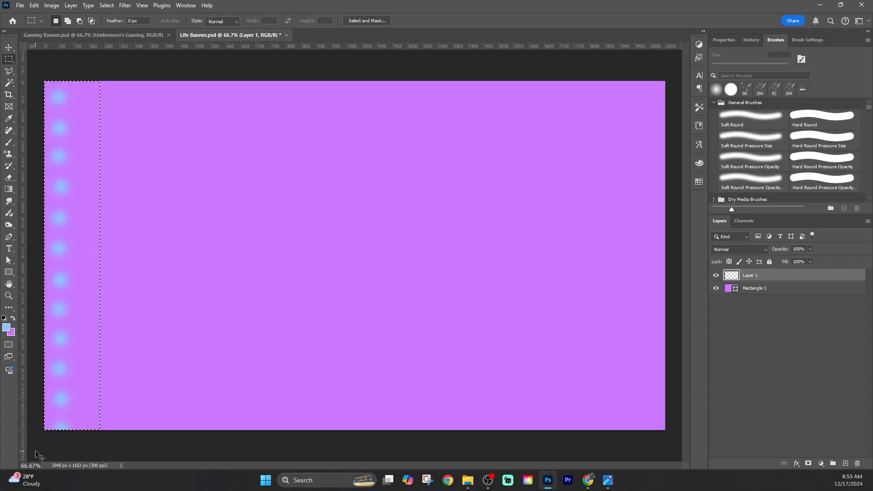
{"action": "key", "text": "ctrl+v"}
{"action": "left_click", "coordinate": [9, 50]}
{"action": "left_click_drag", "start_coordinate": [69, 156], "coordinate": [91, 157]}
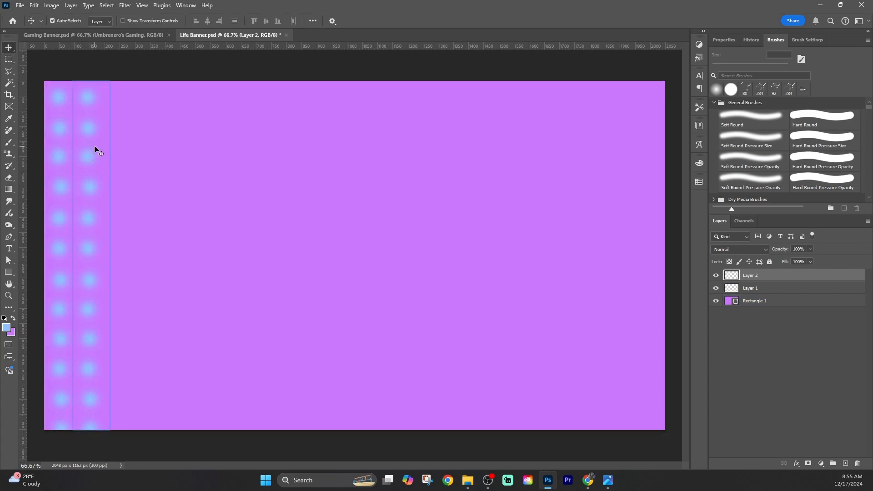
Paste three more copies of the dot column, placing two as the third and fourth columns and one near the canvas's right edge
{"action": "key", "text": "ctrl+v"}
{"action": "left_click_drag", "start_coordinate": [351, 159], "coordinate": [120, 163]}
{"action": "key", "text": "ctrl+v"}
{"action": "mouse_move", "coordinate": [351, 136]}
{"action": "left_mouse_down"}
{"action": "mouse_move", "coordinate": [508, 134]}
{"action": "mouse_move", "coordinate": [165, 132]}
{"action": "mouse_move", "coordinate": [639, 105]}
{"action": "mouse_move", "coordinate": [637, 130]}
{"action": "mouse_move", "coordinate": [642, 115]}
{"action": "left_mouse_up"}
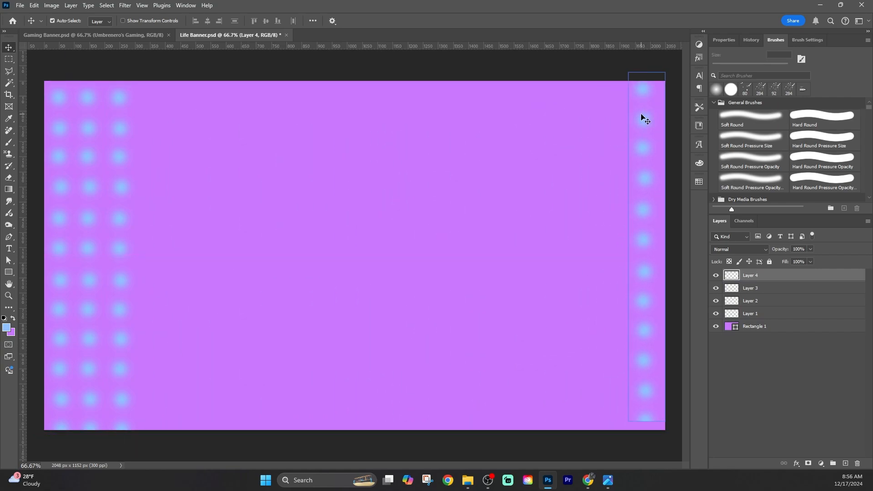
{"action": "mouse_move", "coordinate": [650, 335]}
{"action": "left_mouse_down"}
{"action": "mouse_move", "coordinate": [650, 348]}
{"action": "mouse_move", "coordinate": [634, 350]}
{"action": "mouse_move", "coordinate": [354, 253]}
{"action": "mouse_move", "coordinate": [155, 269]}
{"action": "mouse_move", "coordinate": [150, 258]}
{"action": "mouse_move", "coordinate": [146, 276]}
{"action": "left_mouse_up"}
{"action": "key", "text": "ctrl+shift+alt+n"}
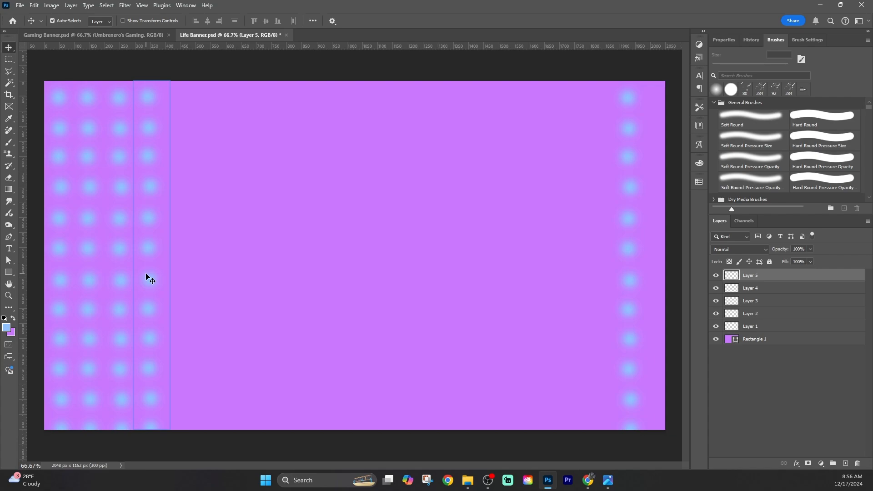
{"action": "key", "text": "m"}
{"action": "left_click_drag", "start_coordinate": [203, 81], "coordinate": [1, 473]}
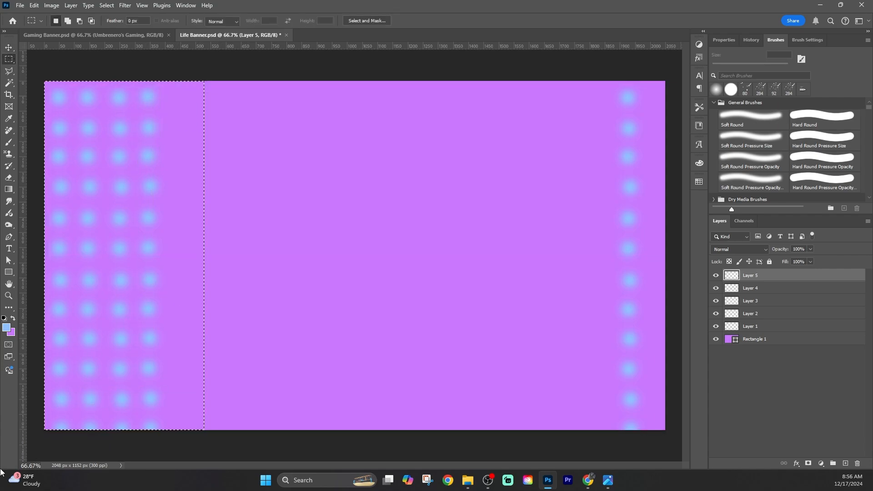
{"action": "key", "text": "ctrl+j"}
{"action": "key", "text": "v"}
{"action": "left_click_drag", "start_coordinate": [124, 189], "coordinate": [300, 205]}
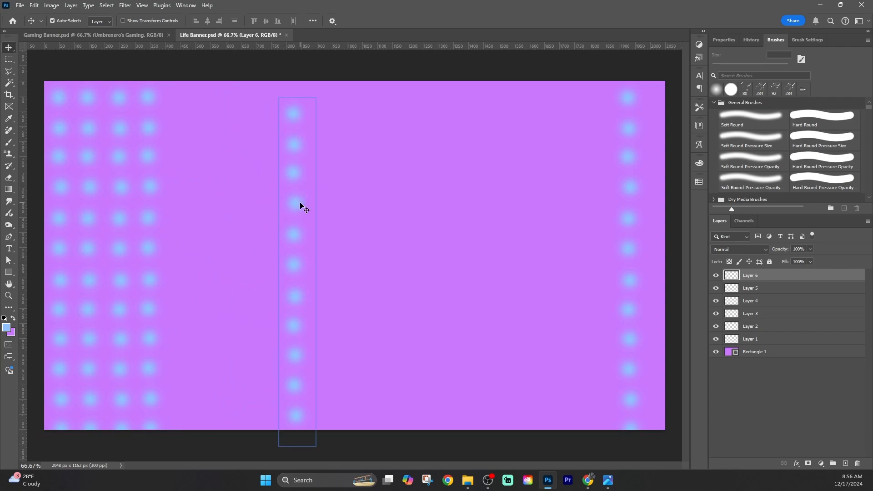
{"action": "key", "text": "Delete"}
Delete the stray dot column near the canvas's right edge
{"action": "left_click", "coordinate": [628, 229]}
{"action": "key", "text": "Delete"}
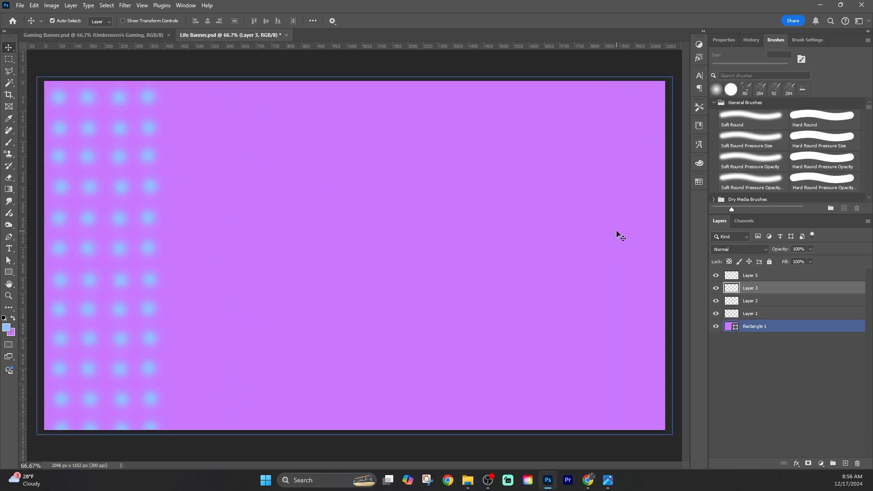
Copy the third dot column to a new layer and move the copy to about 800 px from the canvas's left edge
{"action": "key", "text": "m"}
{"action": "left_click_drag", "start_coordinate": [177, 68], "coordinate": [19, 459]}
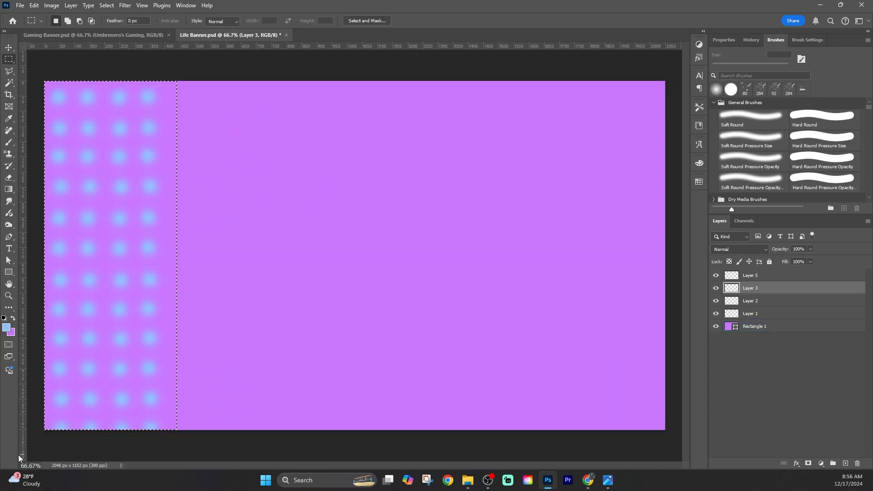
{"action": "key", "text": "ctrl+j"}
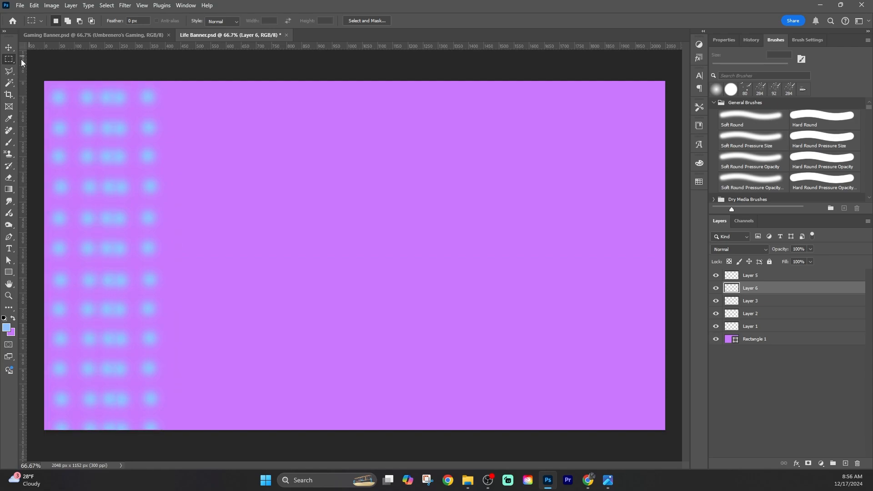
{"action": "left_click", "coordinate": [8, 48]}
{"action": "left_click_drag", "start_coordinate": [107, 159], "coordinate": [288, 160]}
Paste nine more copies of the dot column at the canvas centre
{"action": "key", "text": "ctrl+v"}
{"action": "key", "text": "ctrl+v"}
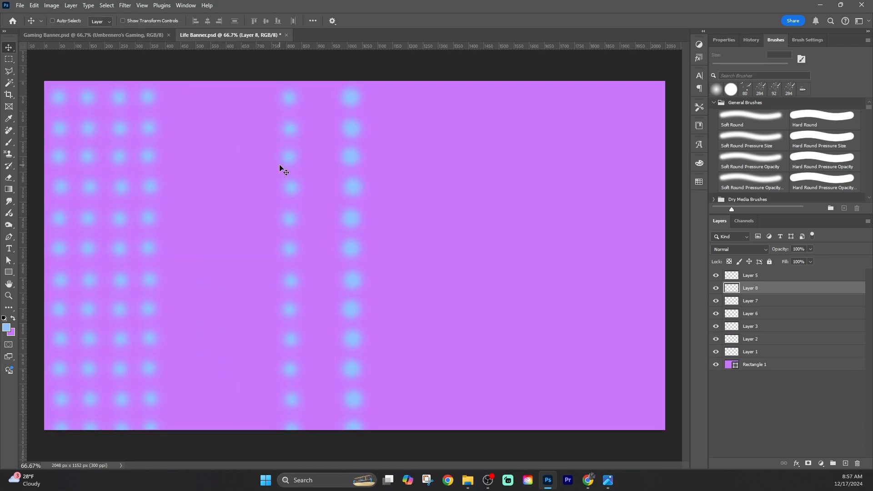
{"action": "key", "text": "ctrl+v"}
{"action": "key", "text": "ctrl+v"}
{"action": "key", "text": "ctrl+v"}
{"action": "key", "text": "ctrl+v"}
{"action": "key", "text": "ctrl+v"}
{"action": "key", "text": "ctrl+v"}
{"action": "key", "text": "ctrl+v"}
Move copied dot columns beside the first four to form the fifth through ninth columns of the grid
{"action": "left_click_drag", "start_coordinate": [353, 218], "coordinate": [180, 219]}
{"action": "left_click_drag", "start_coordinate": [292, 214], "coordinate": [211, 207]}
{"action": "left_click_drag", "start_coordinate": [343, 191], "coordinate": [242, 182]}
{"action": "left_click_drag", "start_coordinate": [351, 165], "coordinate": [242, 182]}
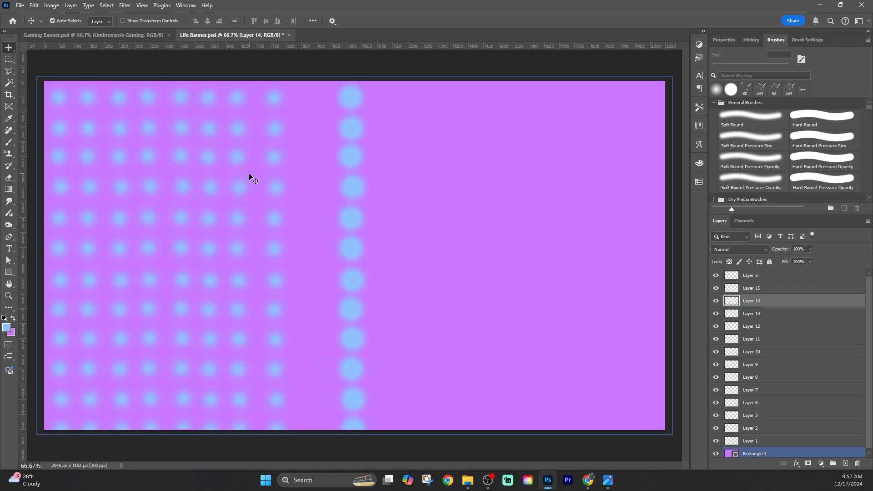
{"action": "left_click_drag", "start_coordinate": [350, 164], "coordinate": [303, 164]}
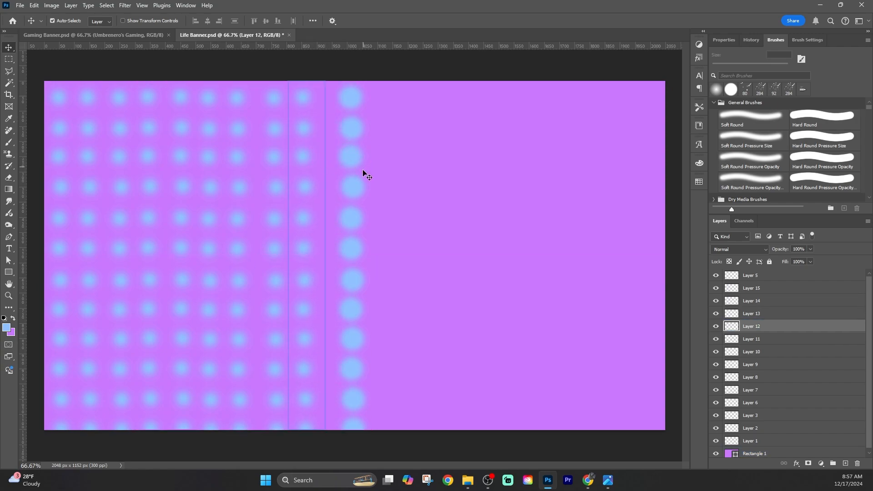
Add a tenth column to the dot grid and spread the remaining copies across the right part of the canvas
{"action": "left_click_drag", "start_coordinate": [276, 204], "coordinate": [299, 191]}
{"action": "left_click_drag", "start_coordinate": [353, 217], "coordinate": [332, 219]}
{"action": "left_click_drag", "start_coordinate": [357, 247], "coordinate": [604, 247]}
{"action": "left_click_drag", "start_coordinate": [365, 253], "coordinate": [516, 243]}
Adjust the positions of the dot columns near the canvas's left edge, shifting the fourth column slightly down
{"action": "left_click_drag", "start_coordinate": [64, 220], "coordinate": [91, 223]}
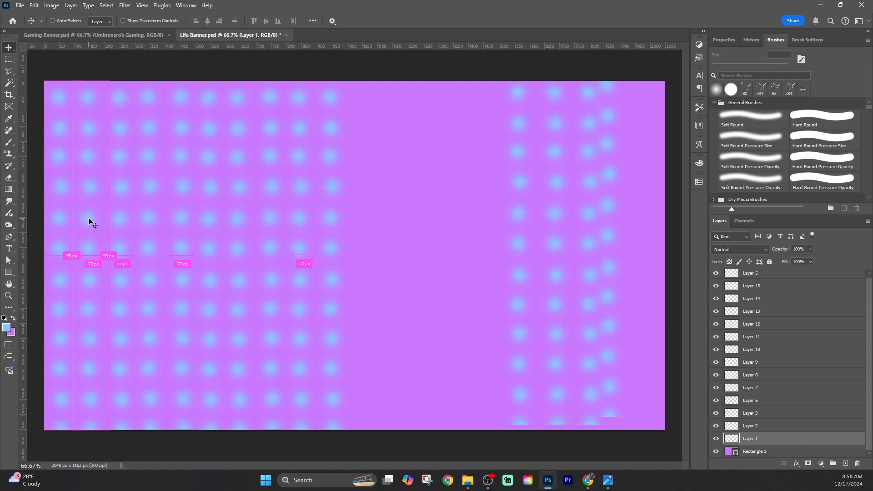
{"action": "left_click_drag", "start_coordinate": [91, 223], "coordinate": [91, 223]}
{"action": "left_click_drag", "start_coordinate": [140, 283], "coordinate": [142, 283]}
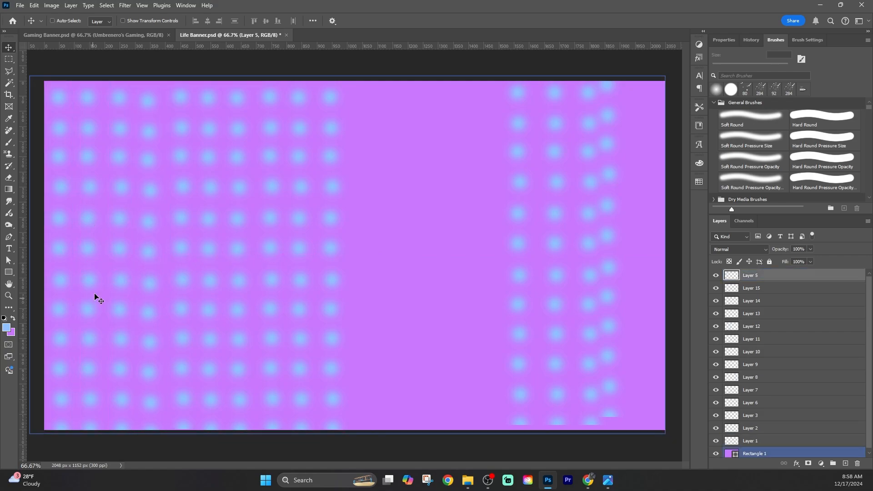
{"action": "left_click_drag", "start_coordinate": [163, 210], "coordinate": [163, 210]}
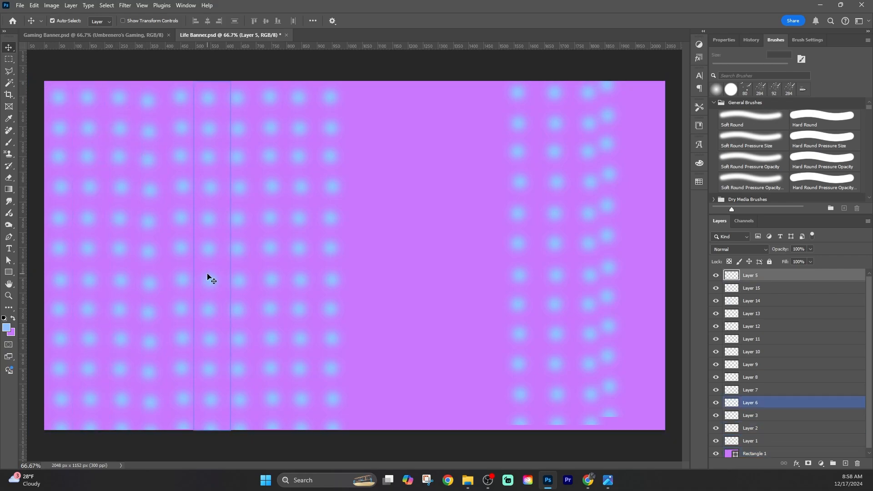
{"action": "left_click", "coordinate": [270, 301]}
Move the first column of the right-hand group next to the tenth column and lower the fourth column a little more
{"action": "left_click_drag", "start_coordinate": [521, 128], "coordinate": [363, 135]}
{"action": "left_click_drag", "start_coordinate": [88, 210], "coordinate": [122, 211]}
{"action": "left_click_drag", "start_coordinate": [143, 196], "coordinate": [179, 197]}
Select the whole canvas and all dot layers from Layer 5 down to Layer 1, and distribute them by top edges
{"action": "key", "text": "ctrl+a"}
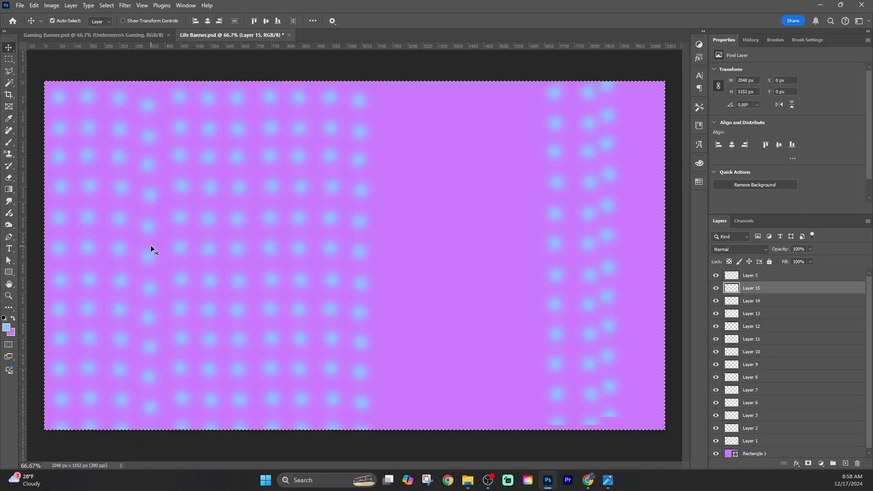
{"action": "left_click", "coordinate": [151, 246]}
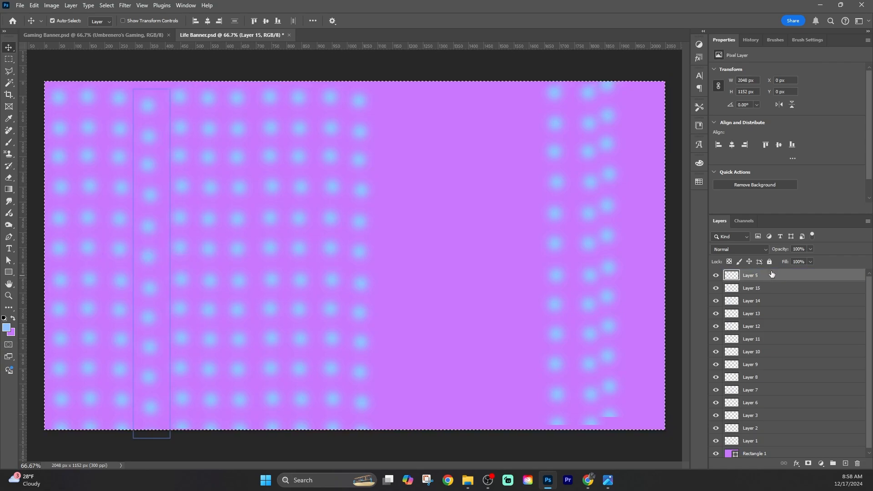
{"action": "left_click", "coordinate": [767, 438], "text": "shift"}
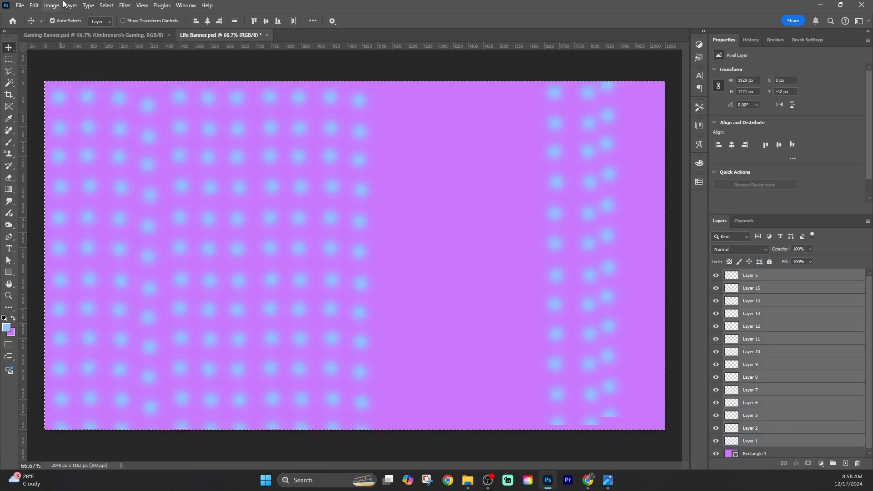
{"action": "left_click", "coordinate": [68, 5]}
{"action": "mouse_move", "coordinate": [165, 264]}
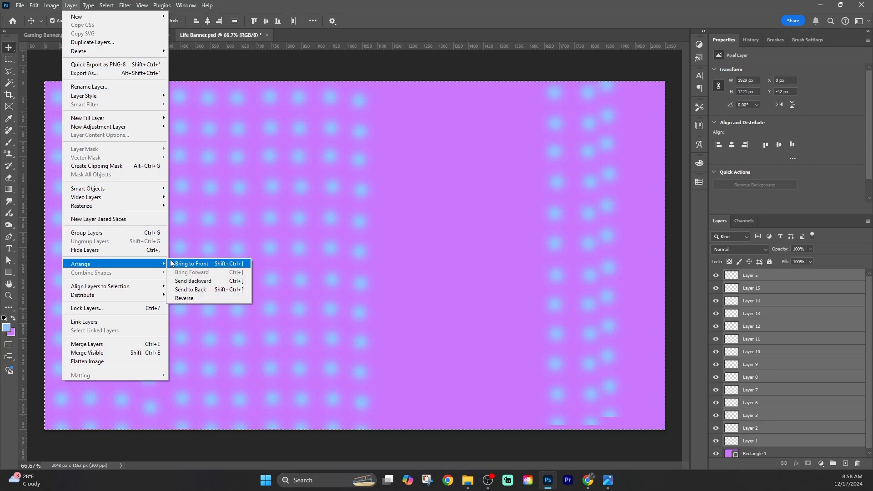
{"action": "mouse_move", "coordinate": [156, 295]}
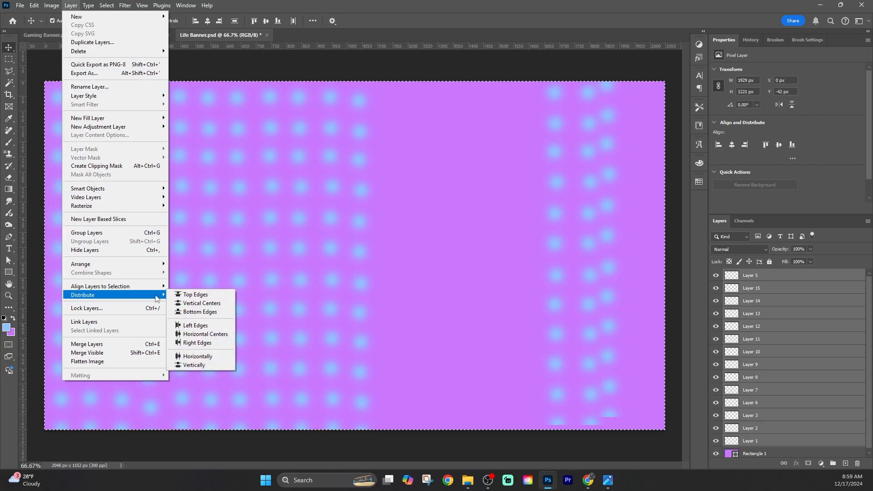
{"action": "left_click", "coordinate": [214, 296]}
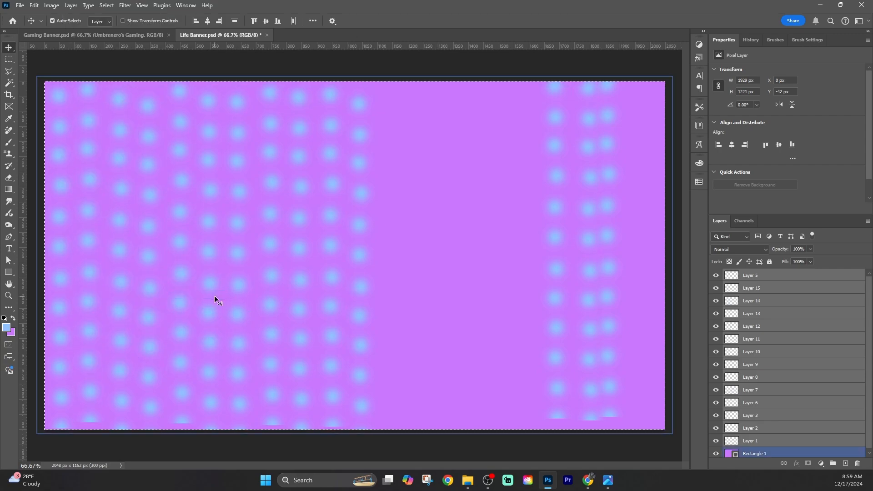
Align all the dot layers to the canvas selection by their vertical centers
{"action": "left_click", "coordinate": [70, 5]}
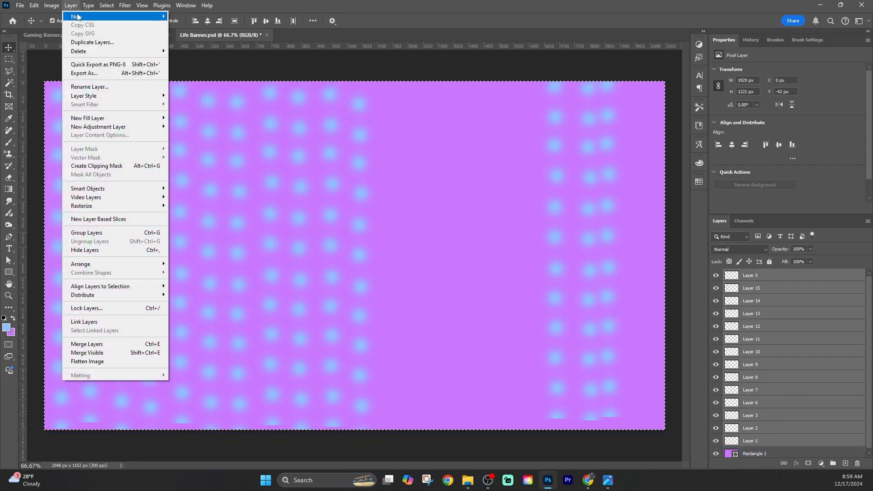
{"action": "mouse_move", "coordinate": [156, 262]}
{"action": "mouse_move", "coordinate": [154, 294]}
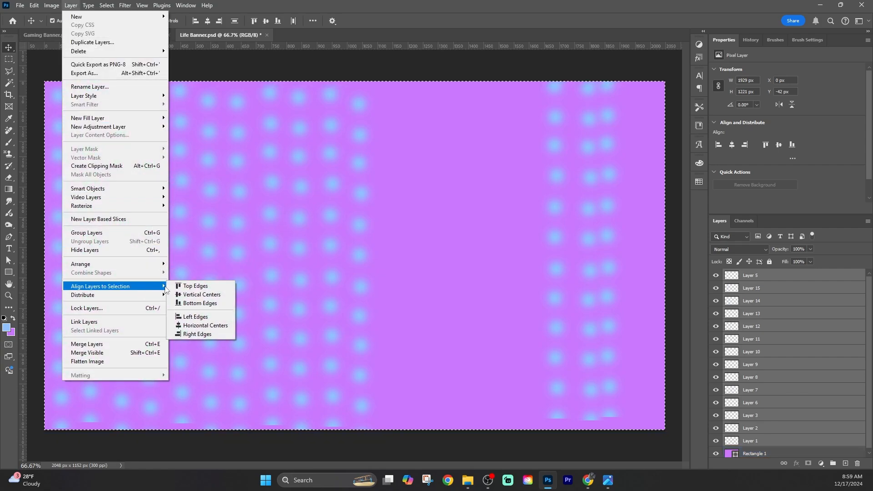
{"action": "left_click", "coordinate": [222, 296]}
{"action": "left_click", "coordinate": [245, 315]}
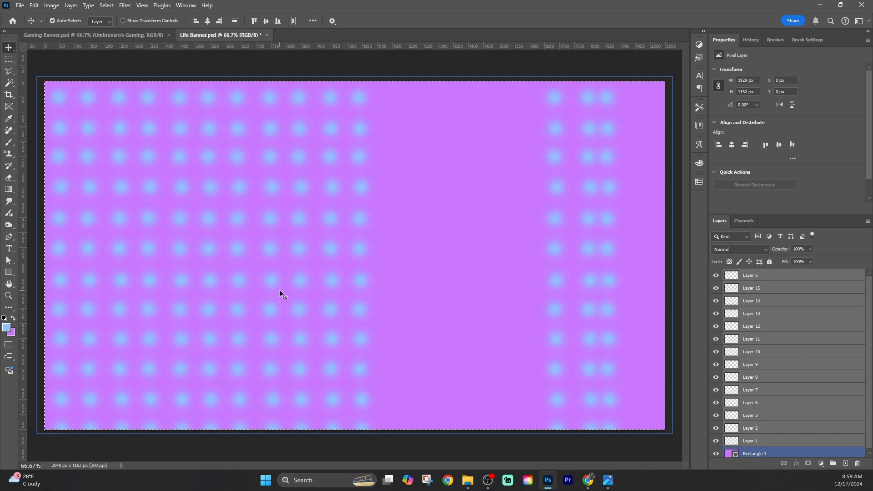
{"action": "left_click", "coordinate": [71, 5]}
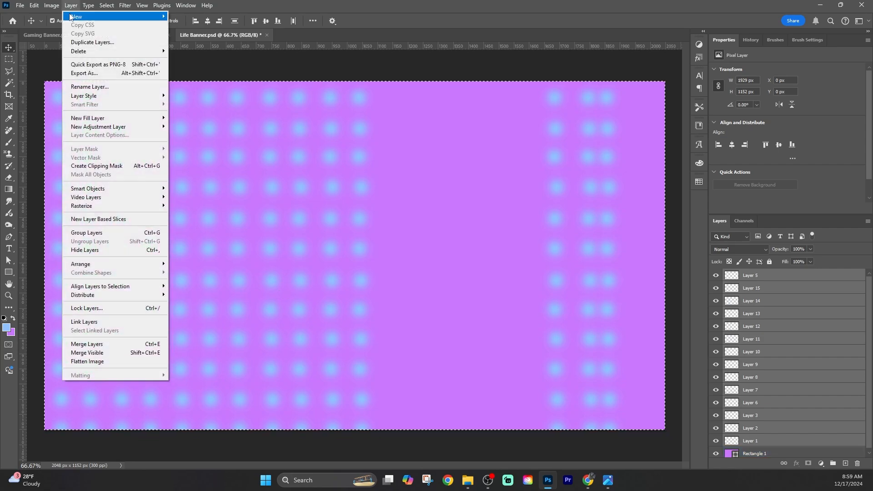
{"action": "mouse_move", "coordinate": [154, 286]}
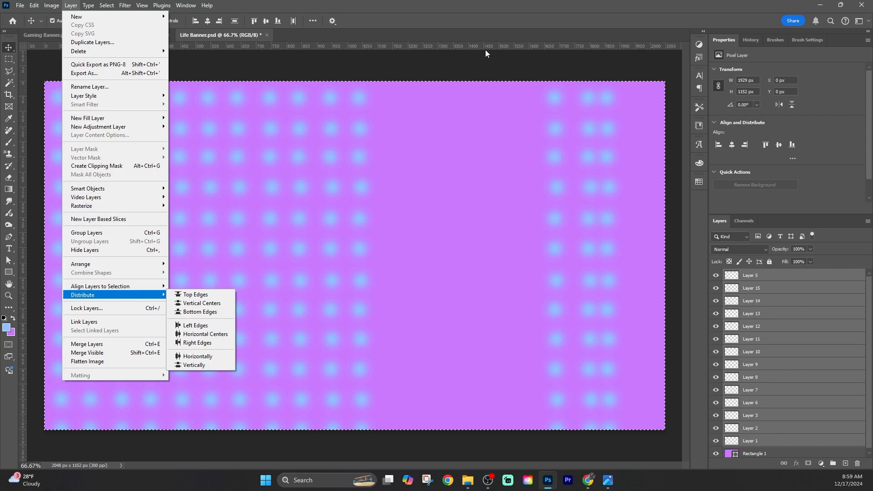
{"action": "left_click", "coordinate": [642, 53]}
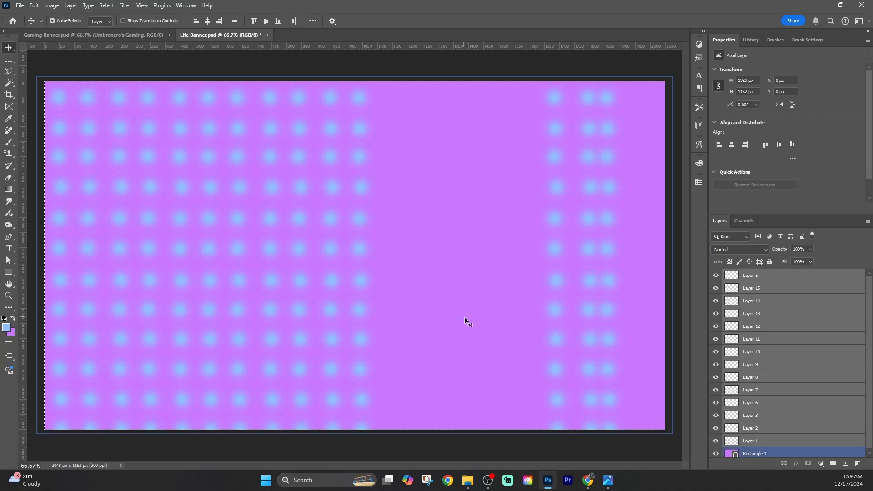
Paste seven more copies of the dot column and distribute all dot layers down to Layer 1 horizontally
{"action": "key", "text": "ctrl+z"}
{"action": "key", "text": "ctrl+z"}
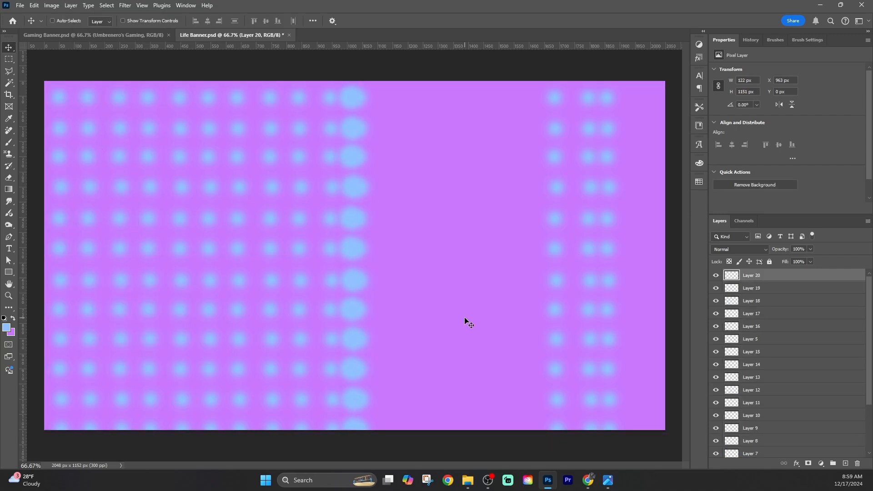
{"action": "scroll", "coordinate": [842, 432], "scroll_direction": "down", "scroll_amount": 4}
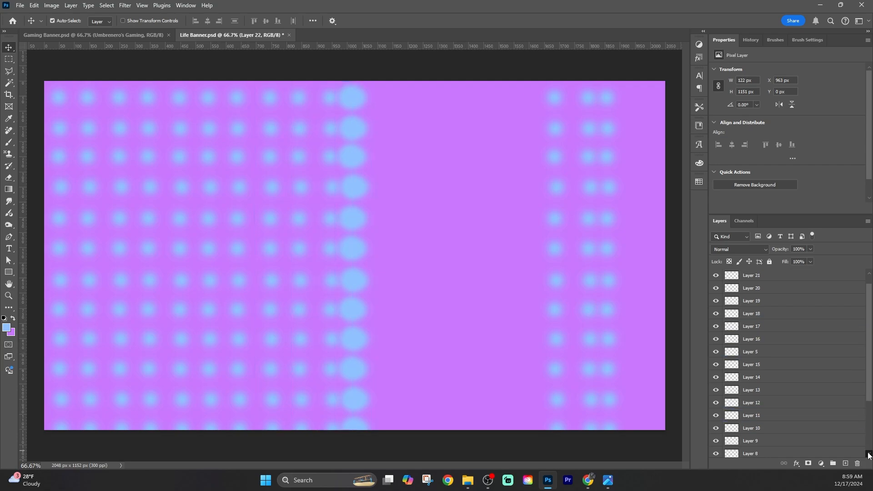
{"action": "left_click", "coordinate": [772, 436], "text": "shift"}
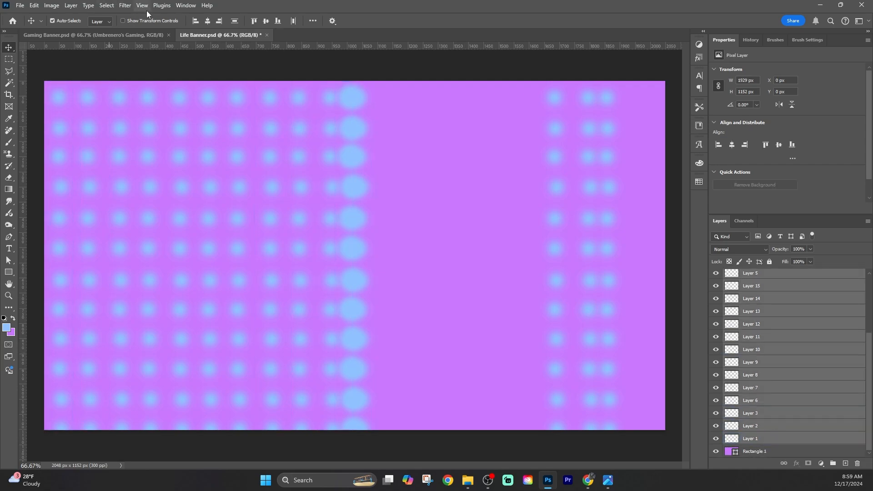
{"action": "left_click", "coordinate": [70, 5]}
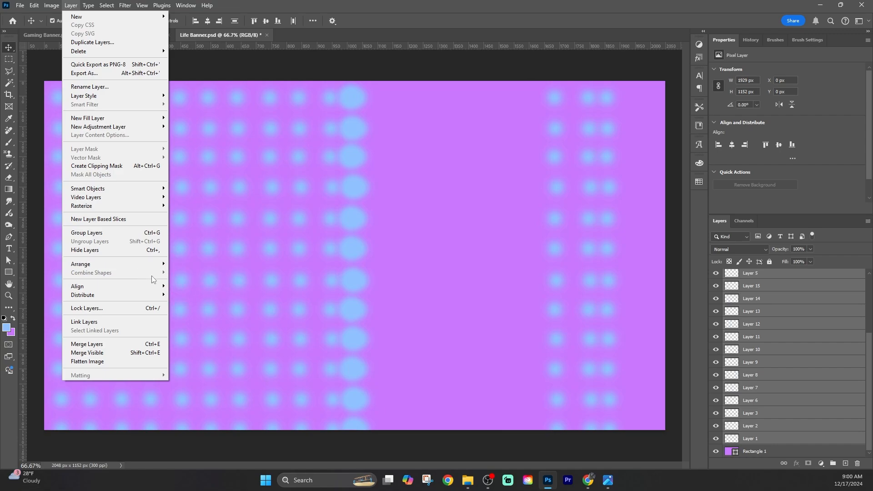
{"action": "left_click_drag", "start_coordinate": [223, 355], "coordinate": [199, 349]}
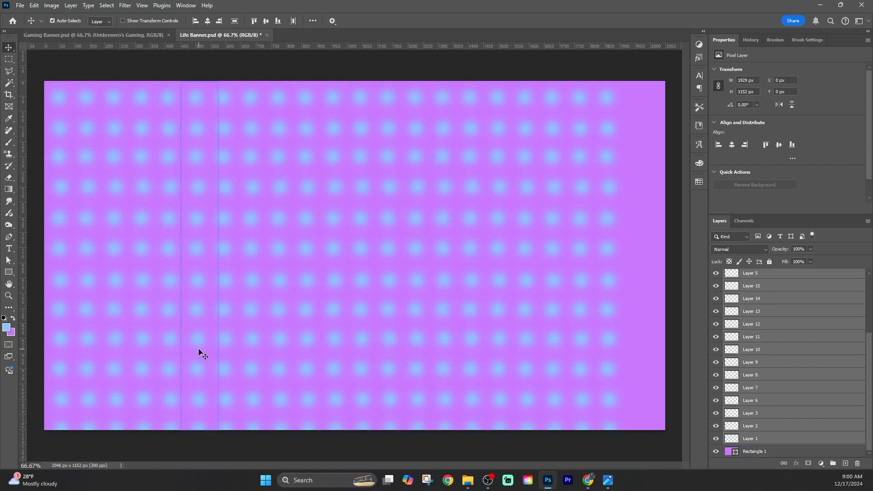
Switch the visibility of individual dot layers off and on to see which column each one holds
{"action": "left_click", "coordinate": [716, 273]}
{"action": "left_click", "coordinate": [716, 275]}
{"action": "left_click", "coordinate": [718, 414]}
{"action": "left_click", "coordinate": [719, 414]}
{"action": "left_click", "coordinate": [717, 390]}
{"action": "left_click", "coordinate": [716, 389]}
Paste two more copies of the dot column and distribute all dot layers from Layer 24 down to Layer 1 horizontally across the canvas
{"action": "key", "text": "ctrl+v"}
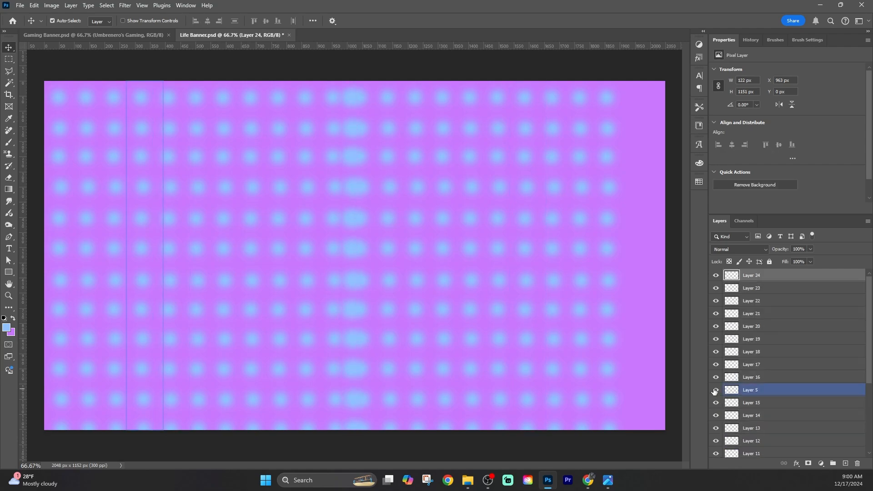
{"action": "key", "text": "ctrl+a"}
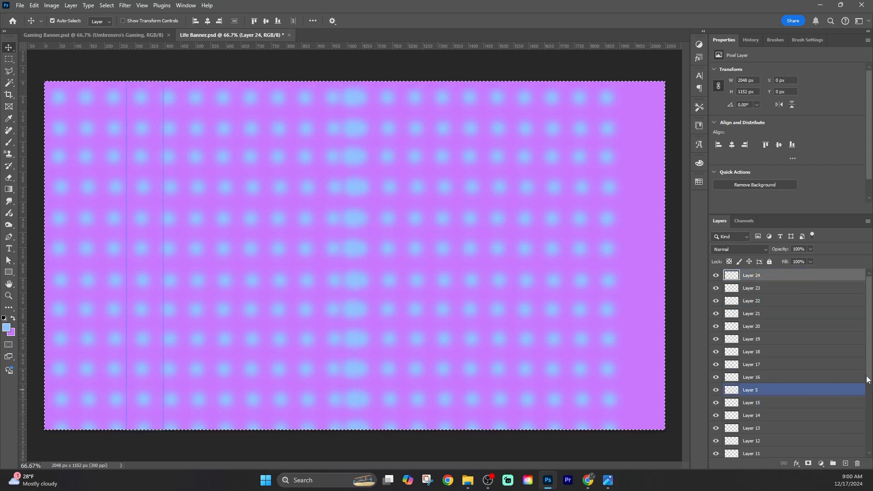
{"action": "scroll", "coordinate": [869, 386], "scroll_direction": "down", "scroll_amount": 5}
{"action": "left_click", "coordinate": [762, 449], "text": "shift"}
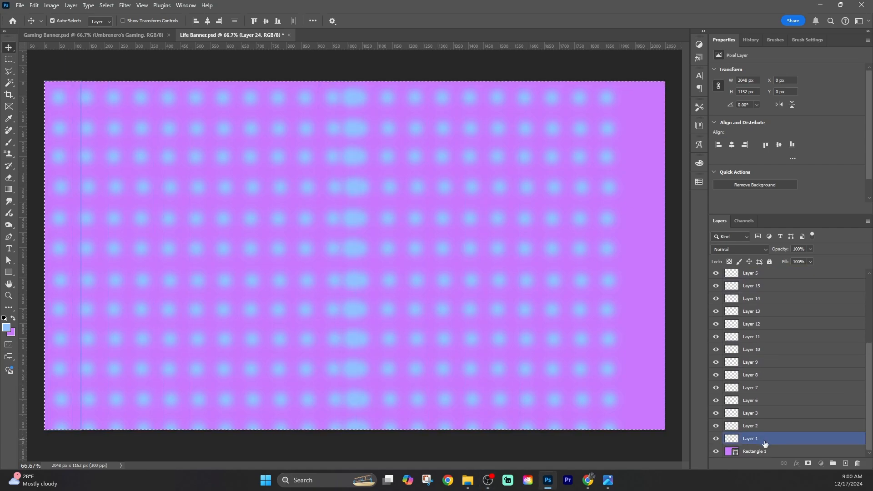
{"action": "left_click", "coordinate": [71, 5]}
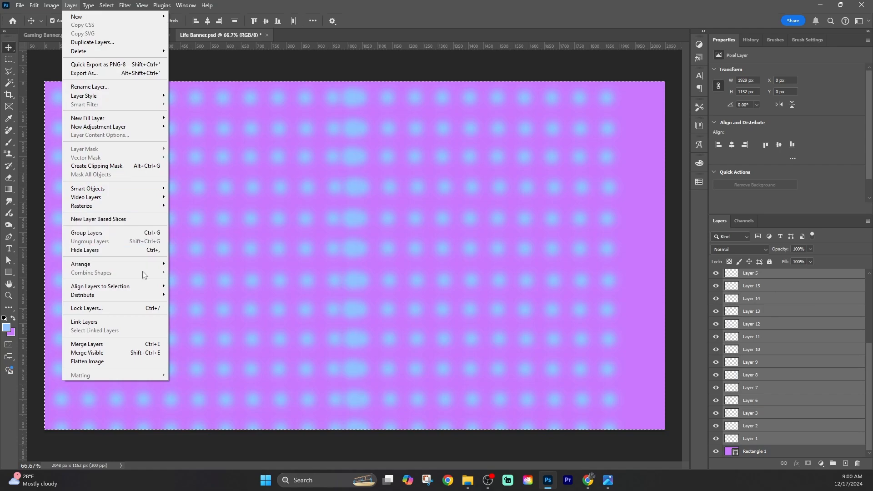
{"action": "mouse_move", "coordinate": [166, 296]}
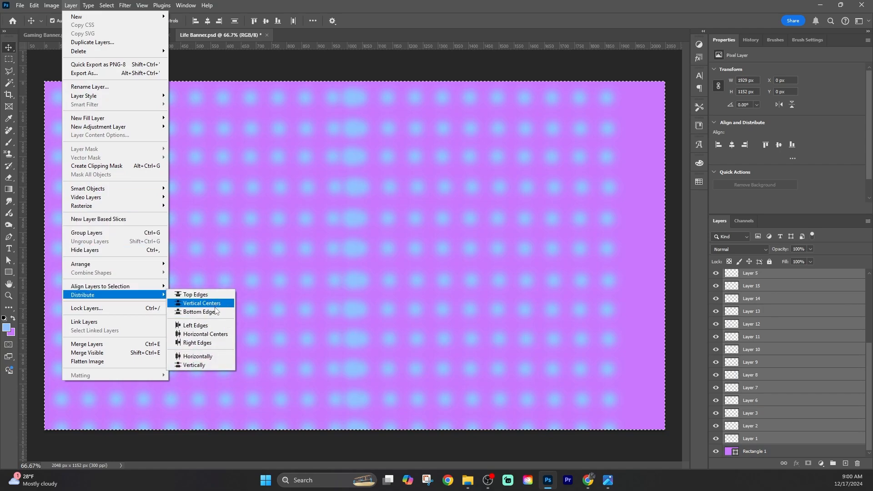
{"action": "left_click", "coordinate": [225, 356]}
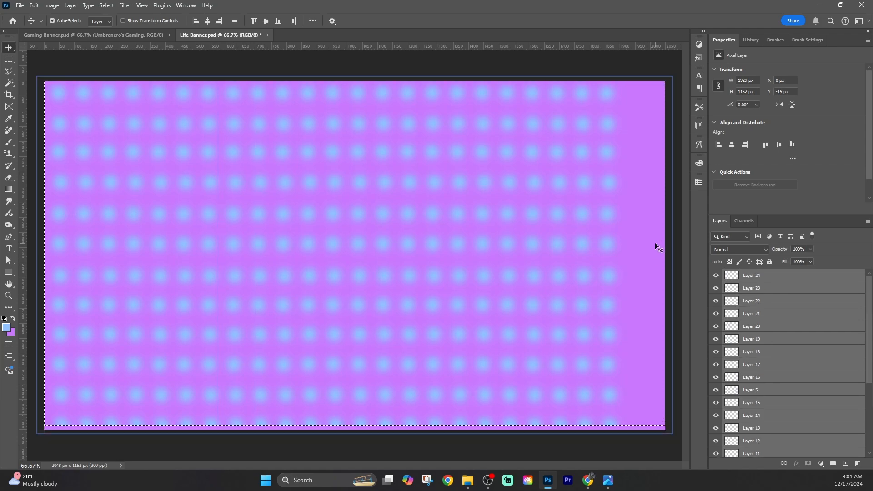
{"action": "left_click_drag", "start_coordinate": [655, 242], "coordinate": [533, 298]}
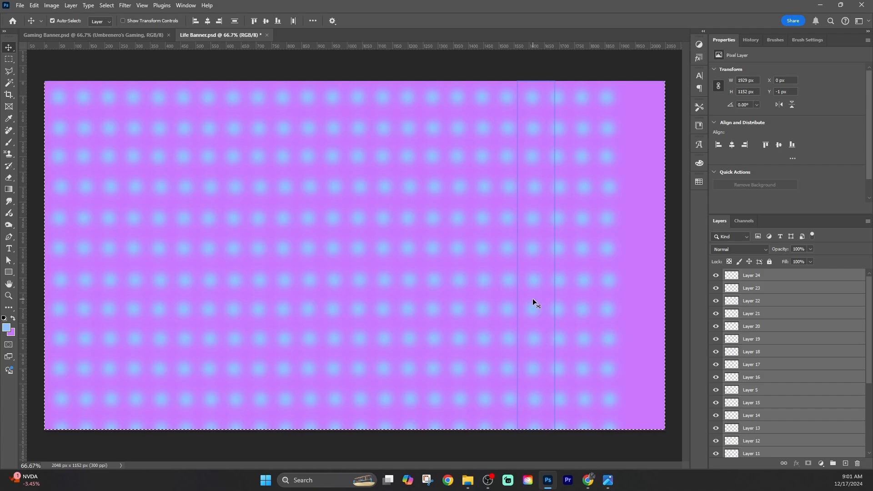
Try to align all the dot layers to the right edges of the selection, and undo it
{"action": "left_click", "coordinate": [142, 5]}
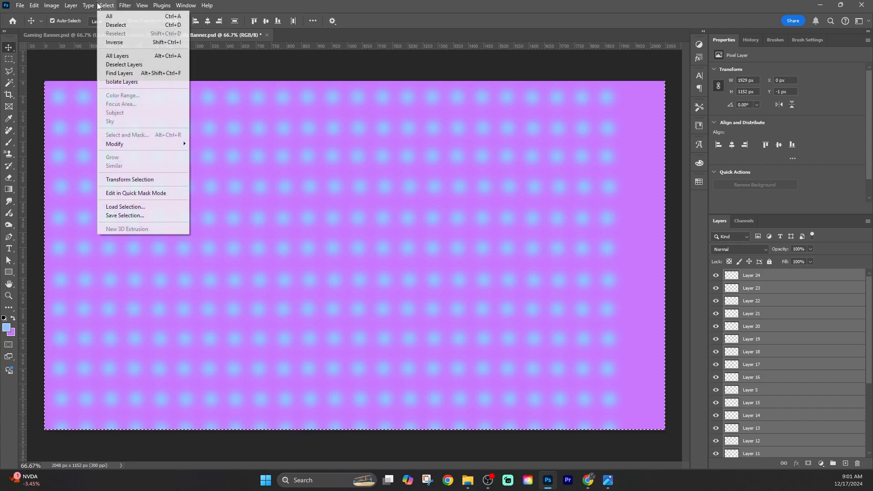
{"action": "mouse_move", "coordinate": [164, 285]}
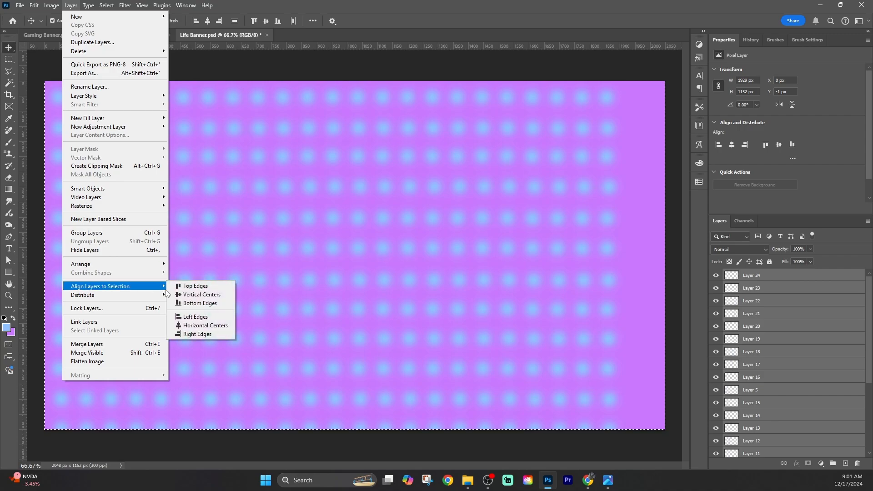
{"action": "left_click", "coordinate": [224, 333]}
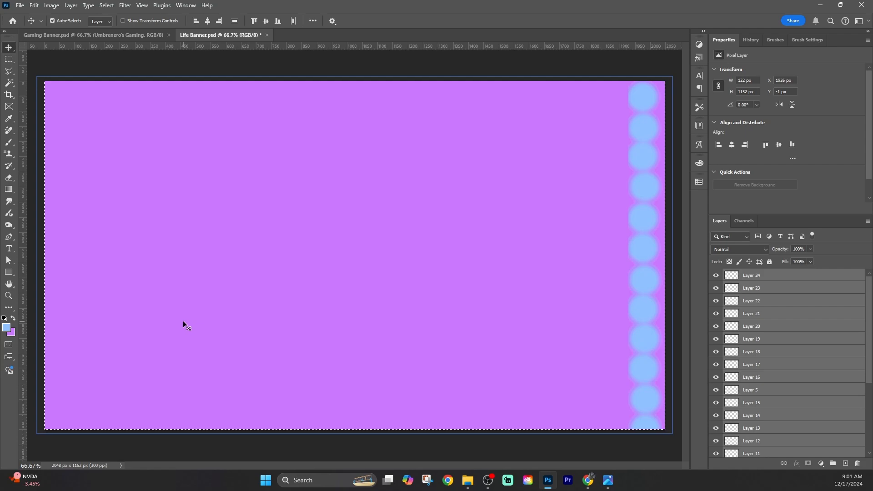
{"action": "key", "text": "ctrl+z"}
Distribute the selected dot layers horizontally once more
{"action": "left_click", "coordinate": [70, 5]}
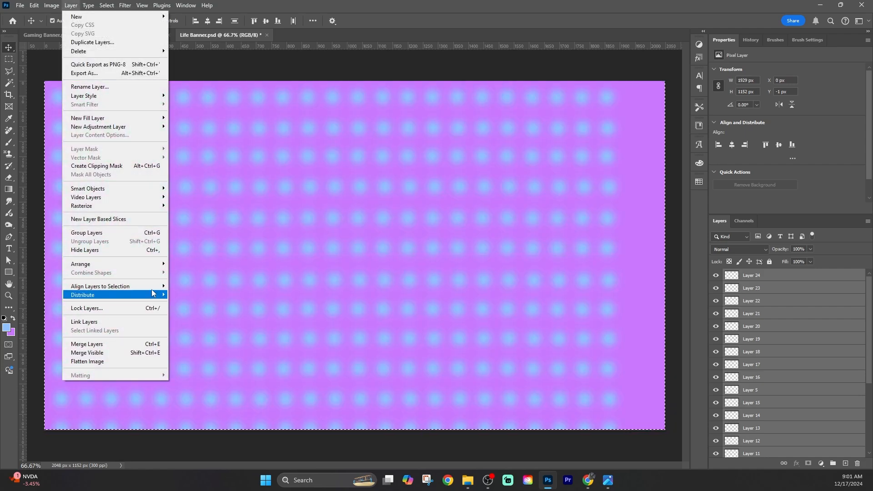
{"action": "mouse_move", "coordinate": [153, 295]}
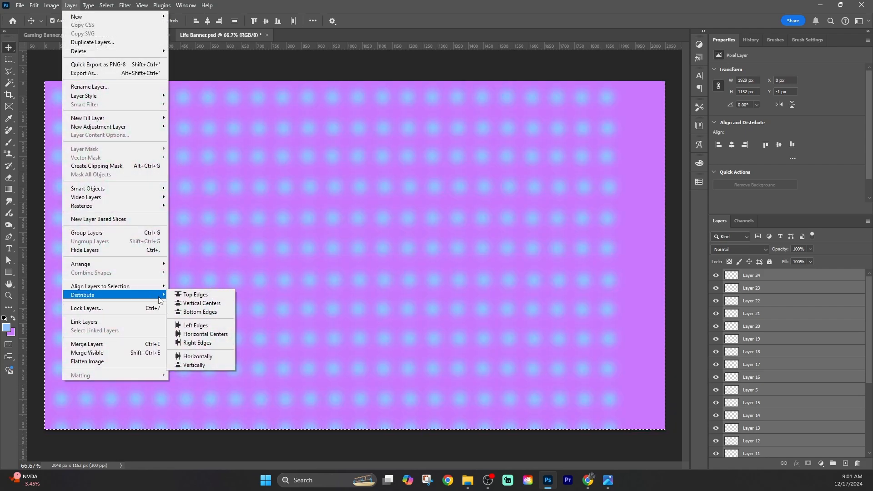
{"action": "left_click", "coordinate": [215, 358]}
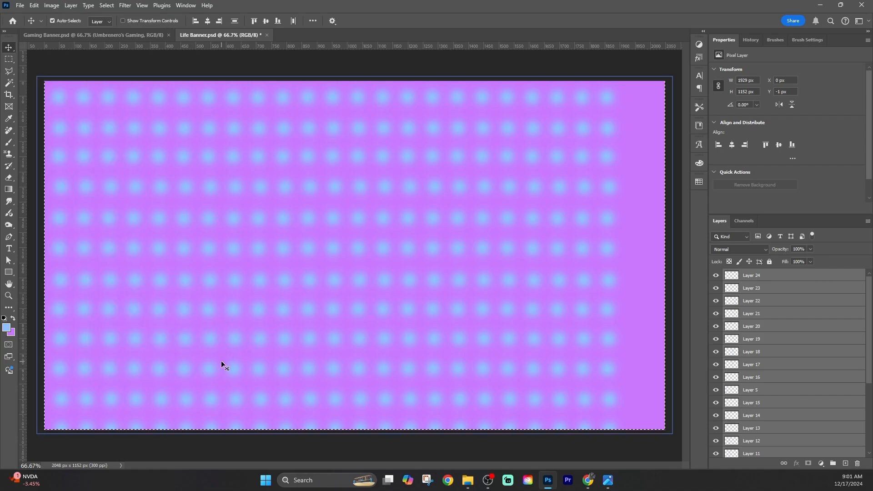
{"action": "left_click", "coordinate": [86, 67]}
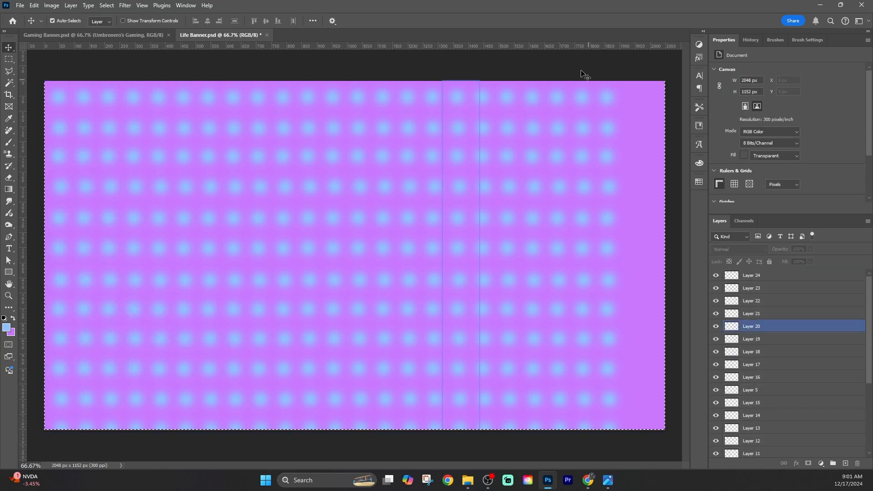
{"action": "left_click_drag", "start_coordinate": [574, 64], "coordinate": [654, 445]}
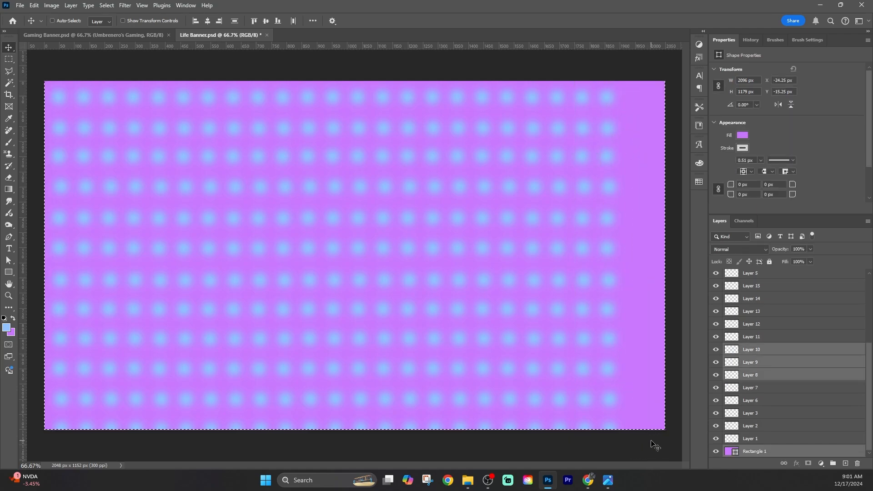
{"action": "key", "text": "ctrl+v"}
{"action": "left_click_drag", "start_coordinate": [358, 218], "coordinate": [630, 211]}
{"action": "key", "text": "ctrl+z"}
{"action": "key", "text": "ctrl+alt+a"}
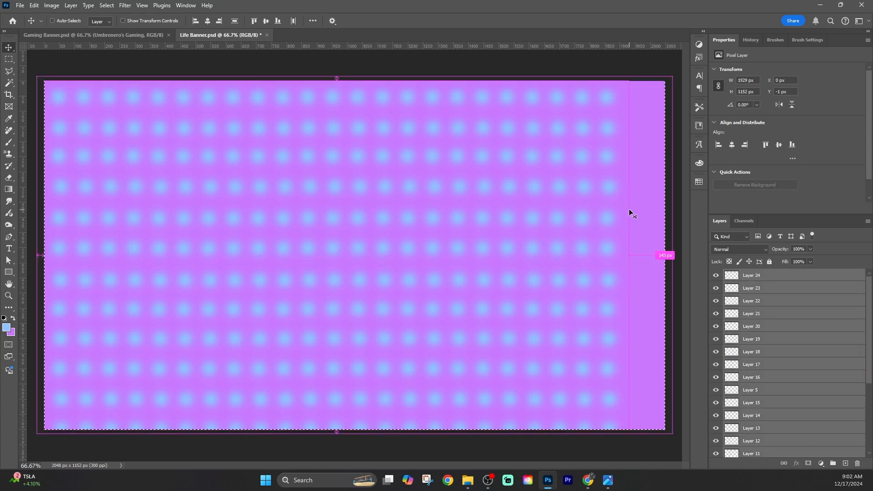
Paste two more dot columns and place them at X 1889 px and X 1971 px to fill the canvas's empty right side
{"action": "key", "text": "ctrl+v"}
{"action": "left_click_drag", "start_coordinate": [347, 248], "coordinate": [619, 245]}
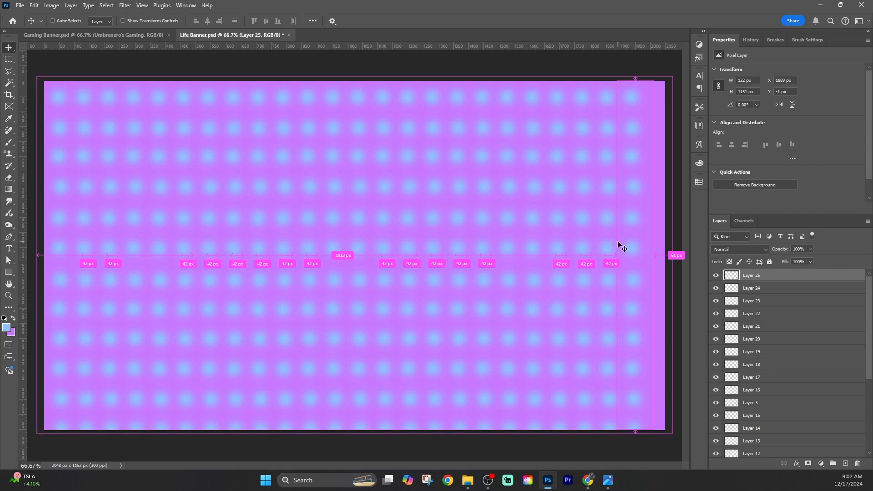
{"action": "key", "text": "ctrl+v"}
{"action": "left_click_drag", "start_coordinate": [351, 247], "coordinate": [656, 239]}
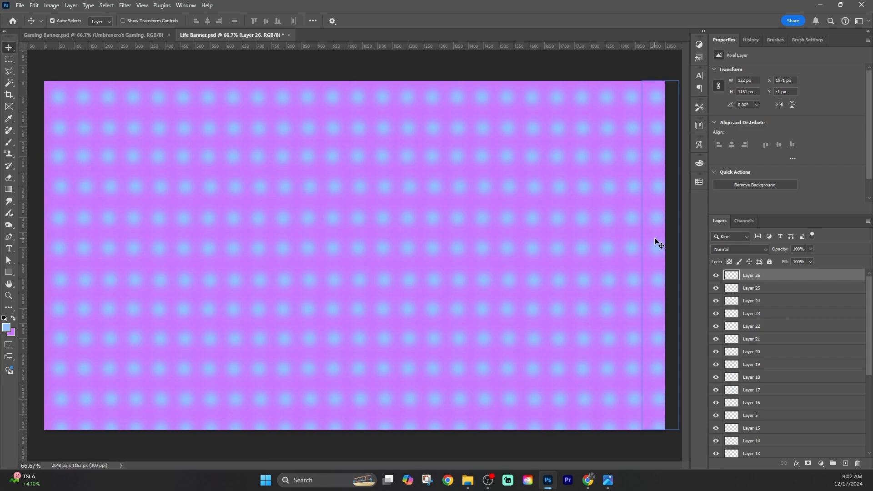
Draw a text box about 775 by 212 px near the canvas's center and set its font to the handwritten Ink Free Regular
{"action": "left_click", "coordinate": [9, 272]}
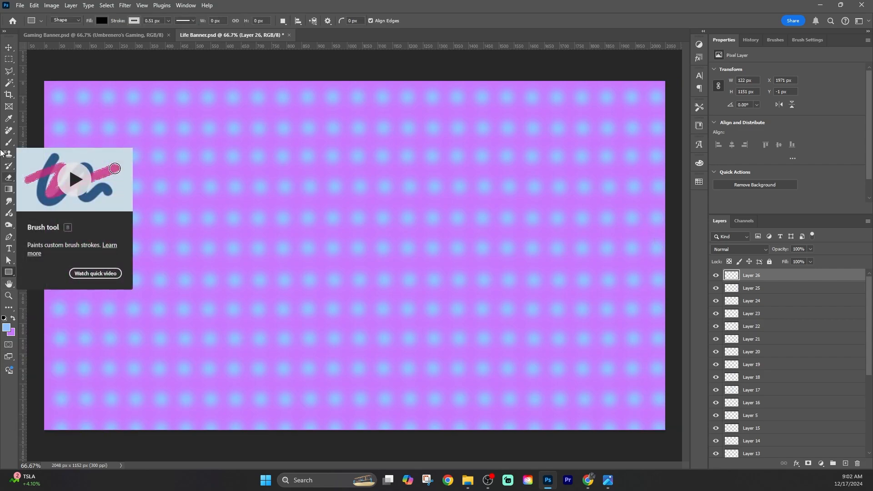
{"action": "left_click", "coordinate": [14, 248]}
{"action": "left_click_drag", "start_coordinate": [252, 206], "coordinate": [485, 271]}
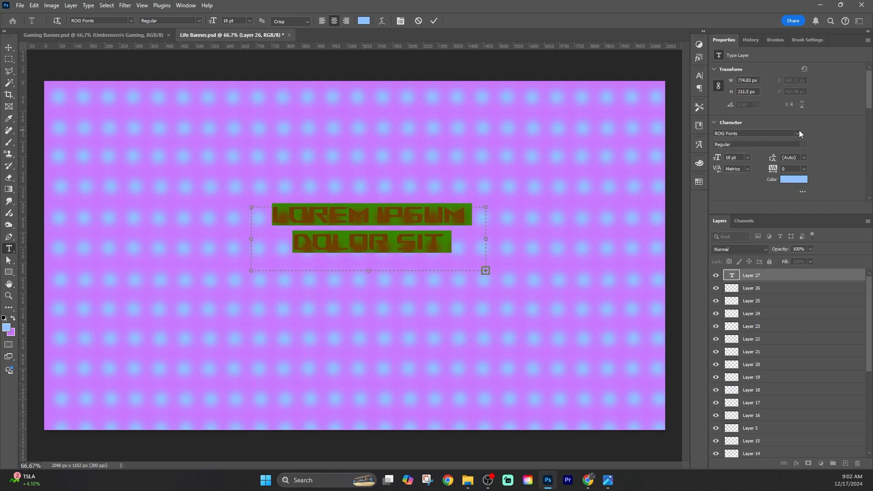
{"action": "left_click", "coordinate": [797, 133]}
{"action": "left_click", "coordinate": [633, 236]}
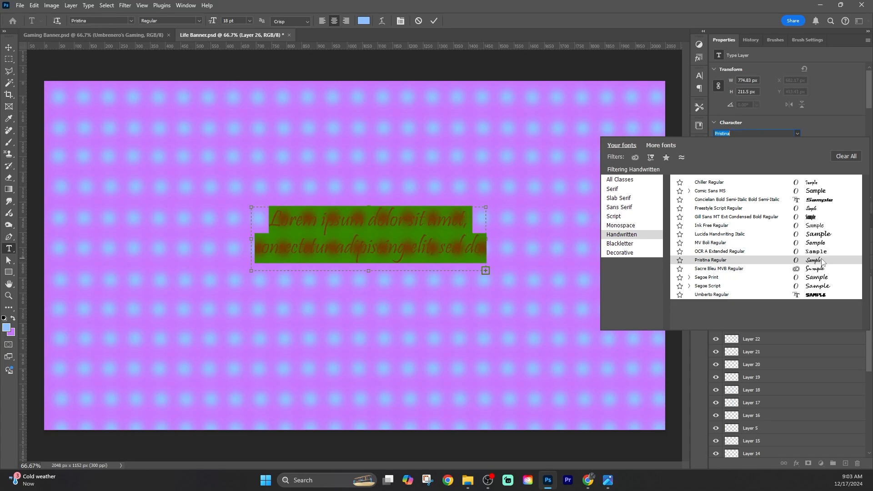
{"action": "left_click", "coordinate": [816, 225]}
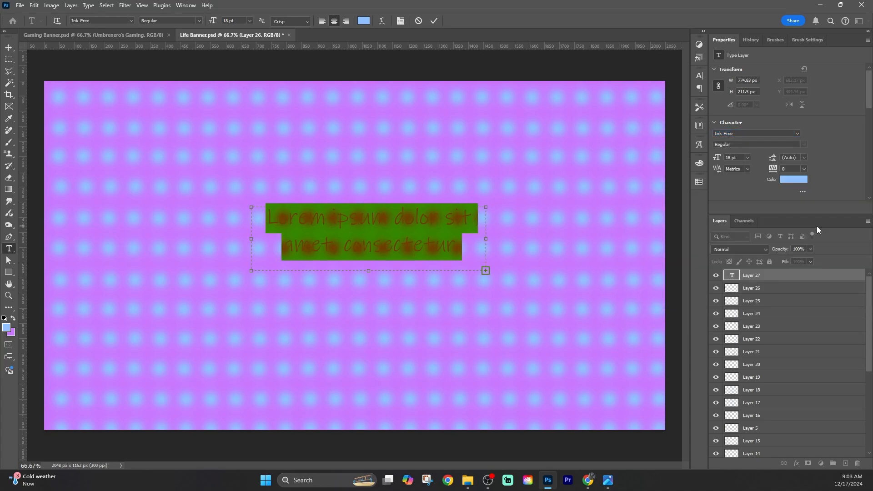
Enter "Umbrenero's Life" in the text box and select all of its text
{"action": "type", "text": "Umbrenero'slife"}
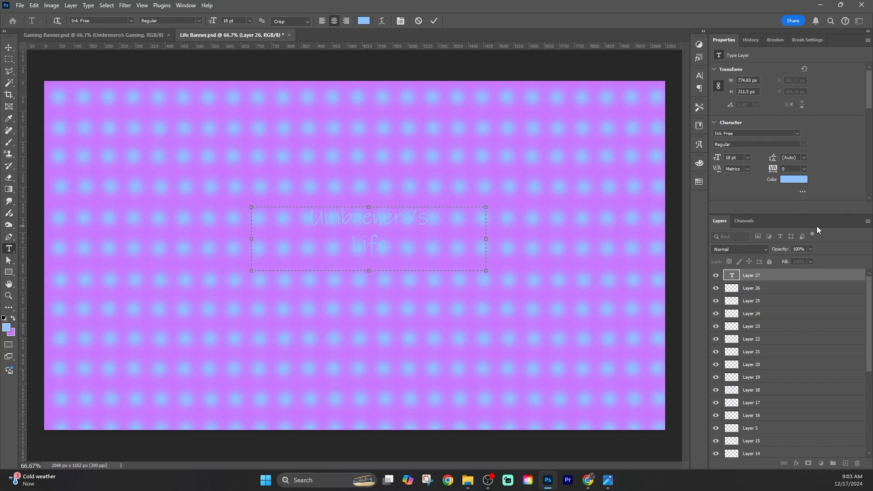
{"action": "key", "text": "ctrl+a"}
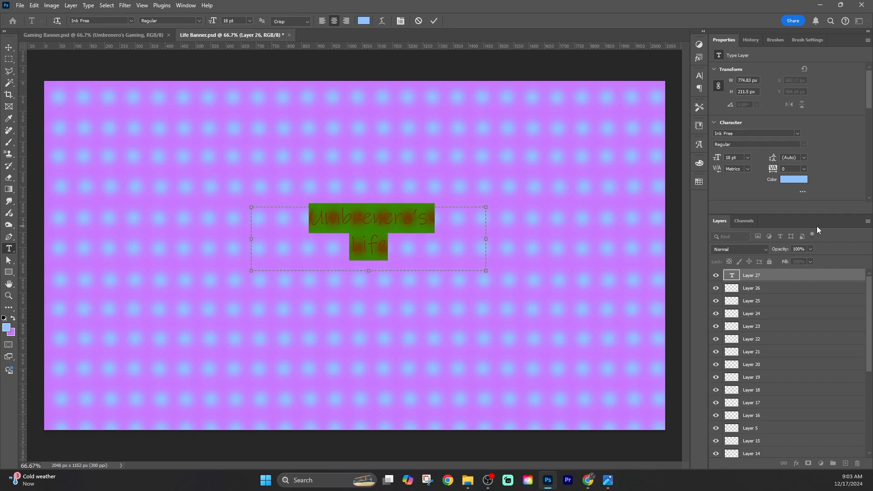
Set the title text's font size to 24 pt and commit the text layer
{"action": "left_click", "coordinate": [748, 157]}
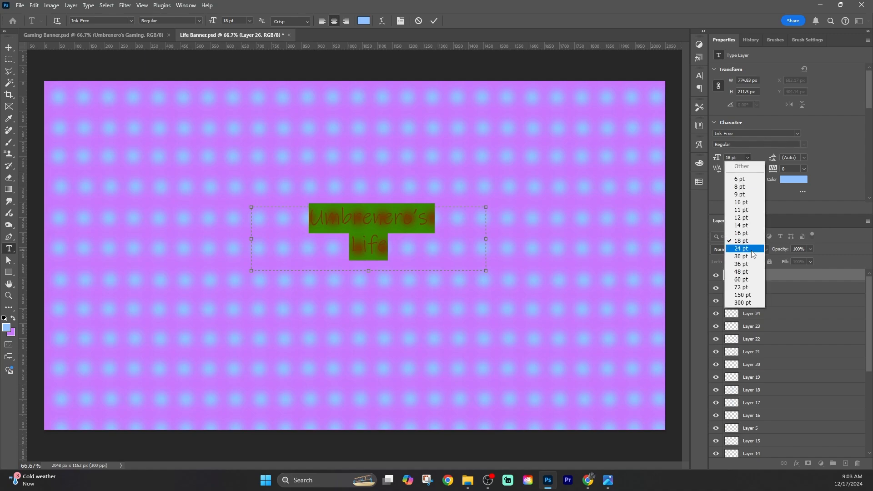
{"action": "left_click", "coordinate": [749, 251]}
{"action": "left_click", "coordinate": [769, 277]}
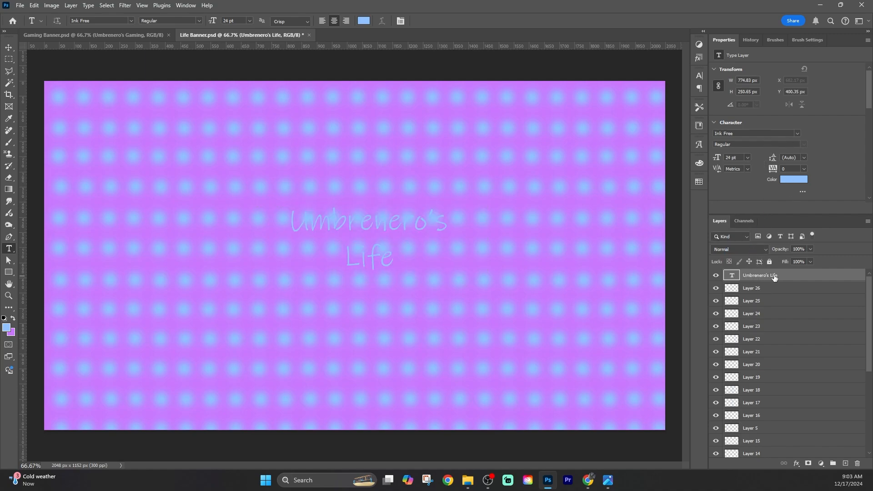
{"action": "double_click", "coordinate": [791, 277]}
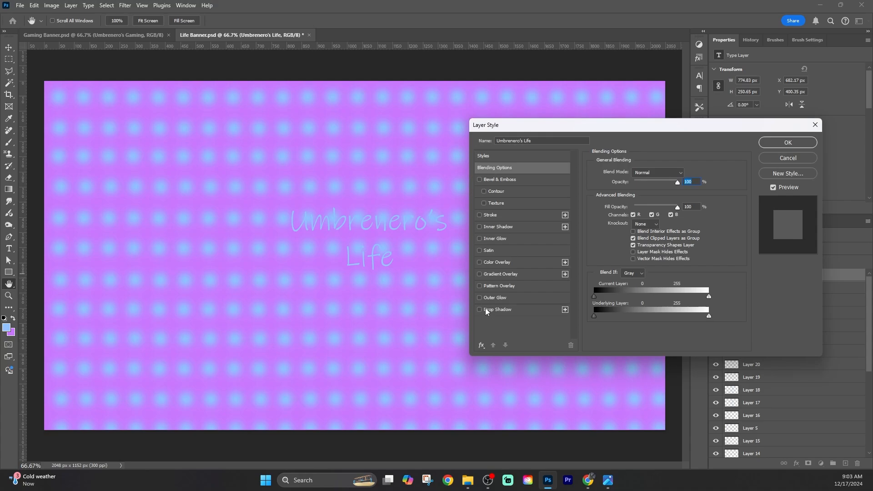
{"action": "left_click", "coordinate": [495, 298]}
{"action": "left_click", "coordinate": [614, 203]}
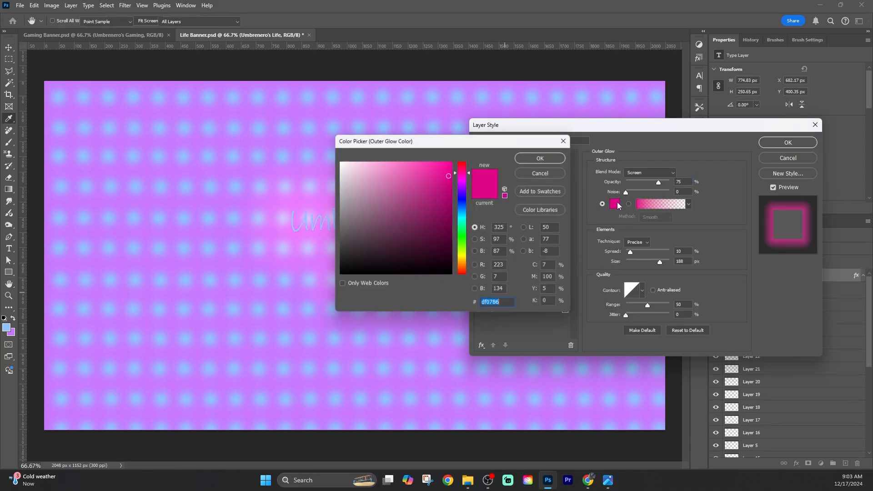
{"action": "left_click", "coordinate": [452, 275]}
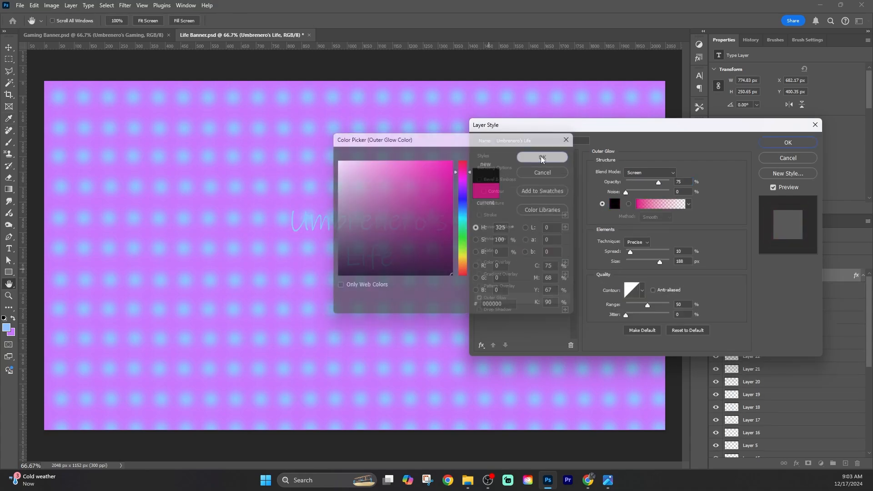
{"action": "left_click", "coordinate": [541, 157]}
{"action": "mouse_move", "coordinate": [638, 193]}
{"action": "left_mouse_down"}
{"action": "mouse_move", "coordinate": [645, 192]}
{"action": "mouse_move", "coordinate": [621, 195]}
{"action": "left_mouse_up"}
{"action": "left_click", "coordinate": [615, 203]}
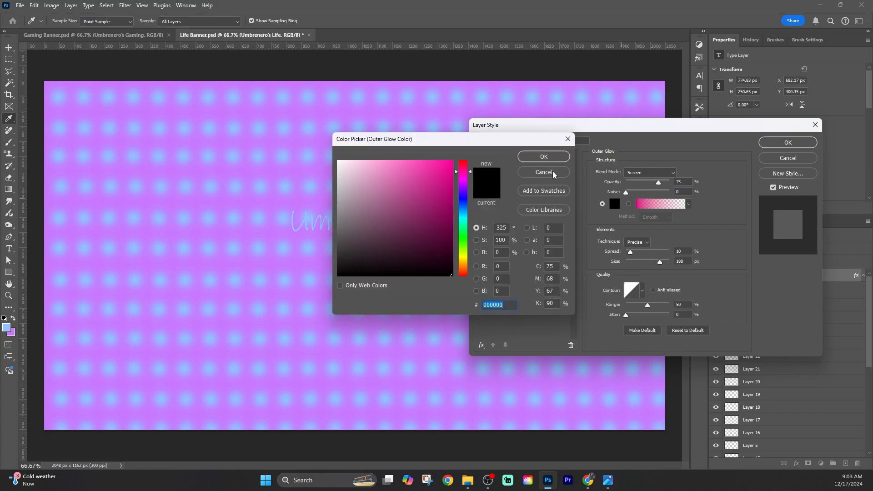
{"action": "left_click", "coordinate": [559, 173]}
{"action": "left_click_drag", "start_coordinate": [659, 182], "coordinate": [668, 183]}
{"action": "left_click", "coordinate": [614, 204]}
{"action": "left_click", "coordinate": [465, 202]}
{"action": "left_click", "coordinate": [541, 158]}
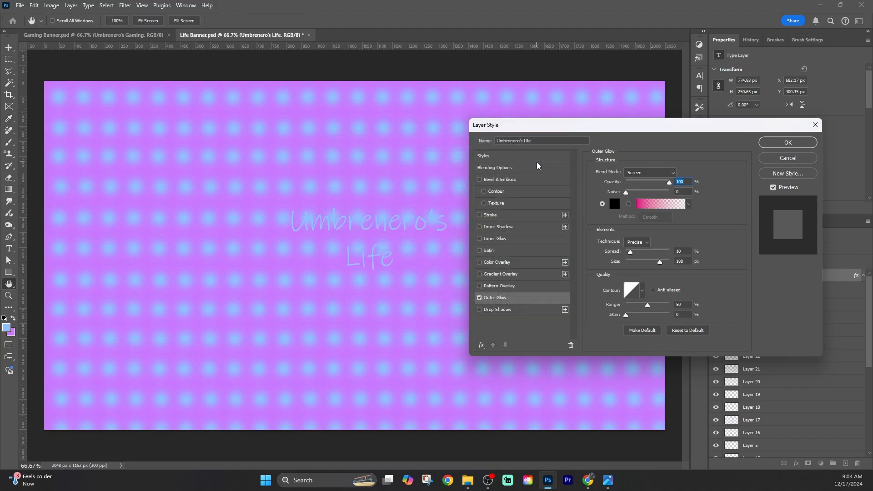
{"action": "left_click", "coordinate": [794, 158]}
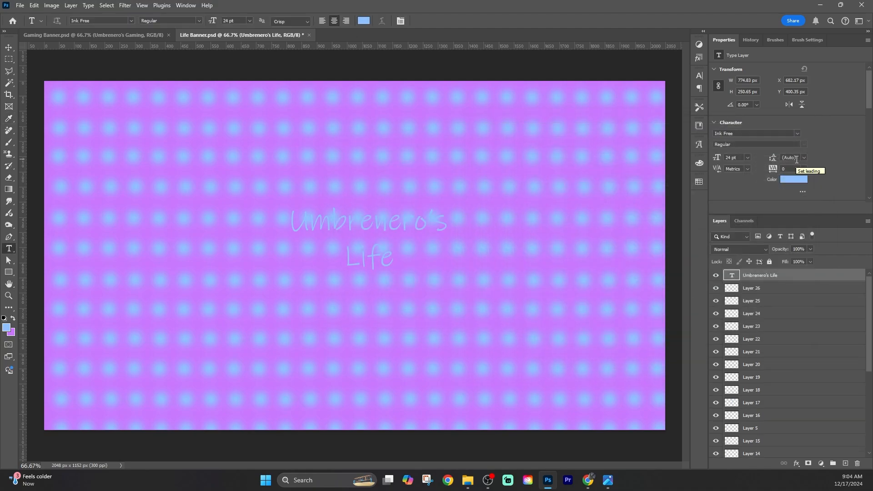
Add an Outer Glow in near-white f5f5f5 to the Umbrenero's Life text layer
{"action": "double_click", "coordinate": [768, 278]}
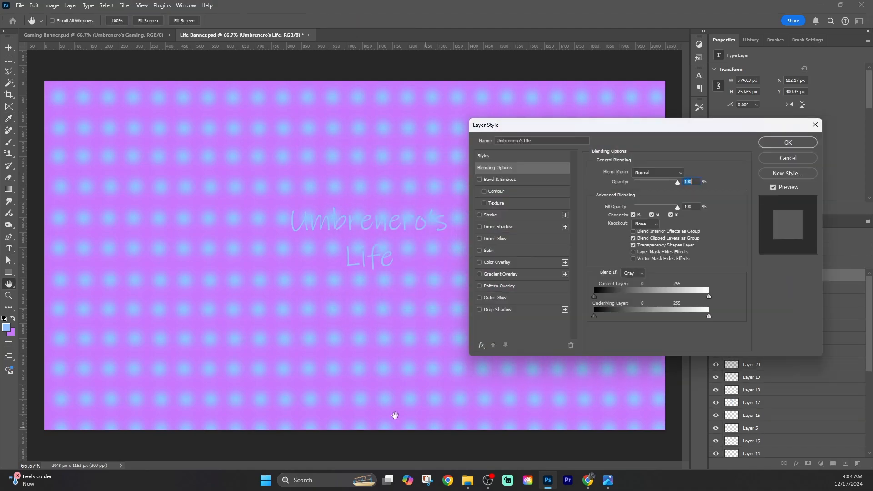
{"action": "left_click", "coordinate": [500, 297]}
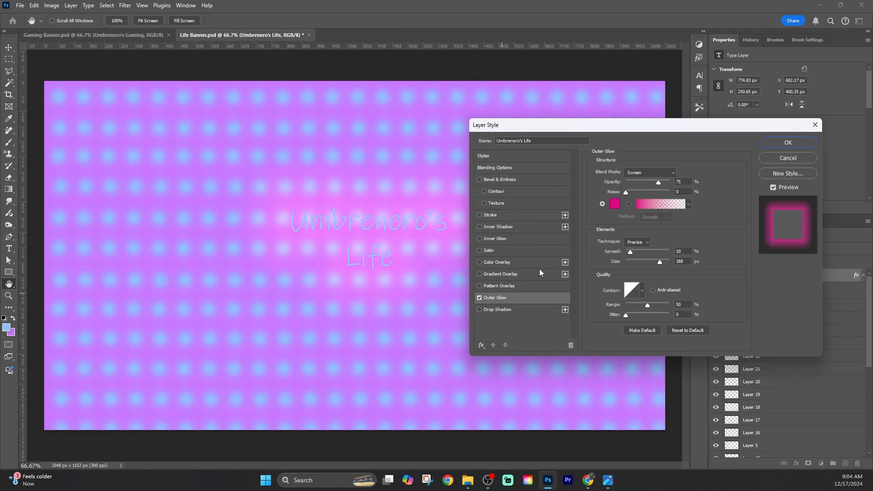
{"action": "left_click", "coordinate": [614, 204]}
{"action": "mouse_move", "coordinate": [438, 235]}
{"action": "left_mouse_down"}
{"action": "mouse_move", "coordinate": [452, 239]}
{"action": "mouse_move", "coordinate": [394, 164]}
{"action": "mouse_move", "coordinate": [445, 167]}
{"action": "mouse_move", "coordinate": [298, 188]}
{"action": "mouse_move", "coordinate": [358, 187]}
{"action": "left_mouse_up"}
{"action": "left_click", "coordinate": [274, 195]}
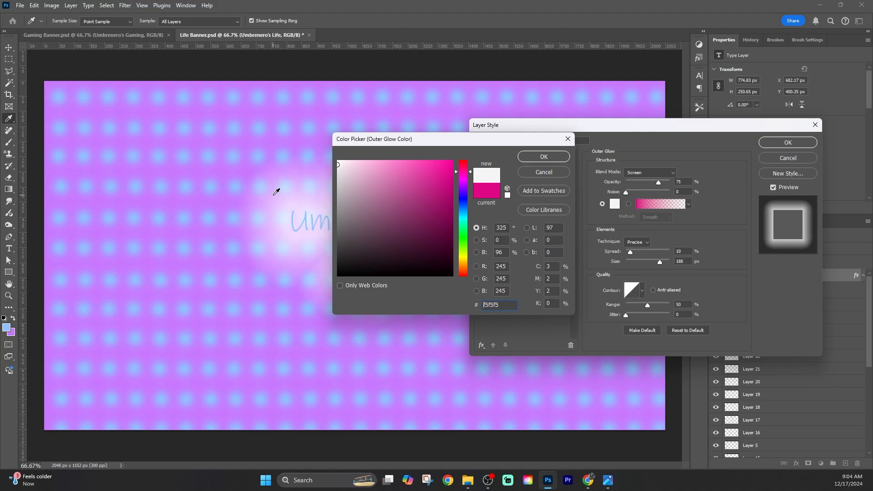
{"action": "left_click", "coordinate": [538, 157]}
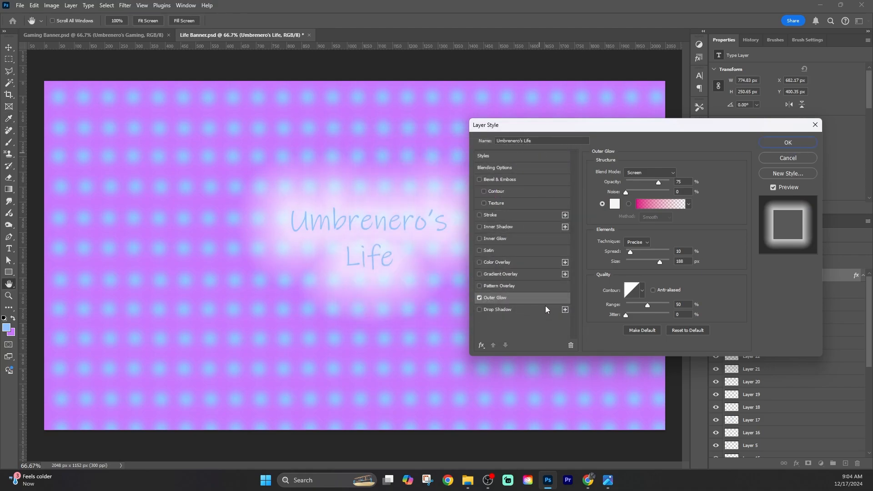
{"action": "left_click", "coordinate": [791, 141]}
Move the title lower toward the canvas's center, to about X 674 px and Y 485 px
{"action": "mouse_move", "coordinate": [370, 222]}
{"action": "left_mouse_down"}
{"action": "mouse_move", "coordinate": [368, 238]}
{"action": "mouse_move", "coordinate": [377, 235]}
{"action": "left_mouse_up"}
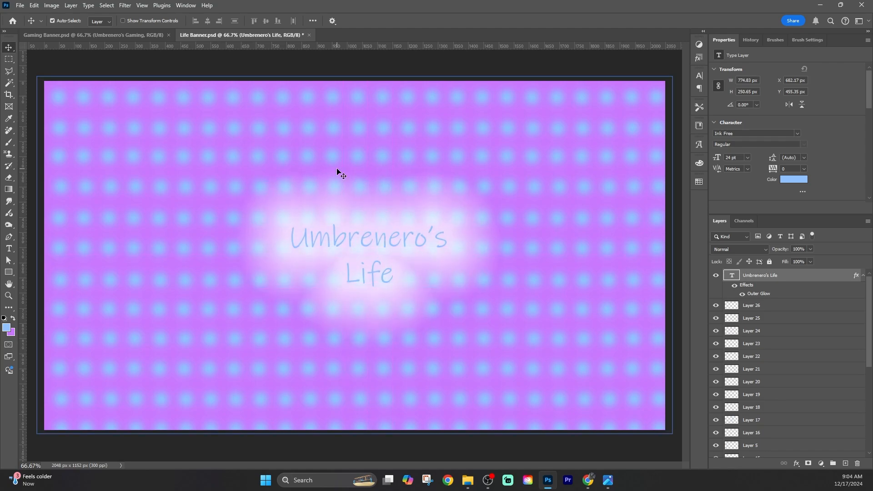
{"action": "left_click", "coordinate": [71, 5]}
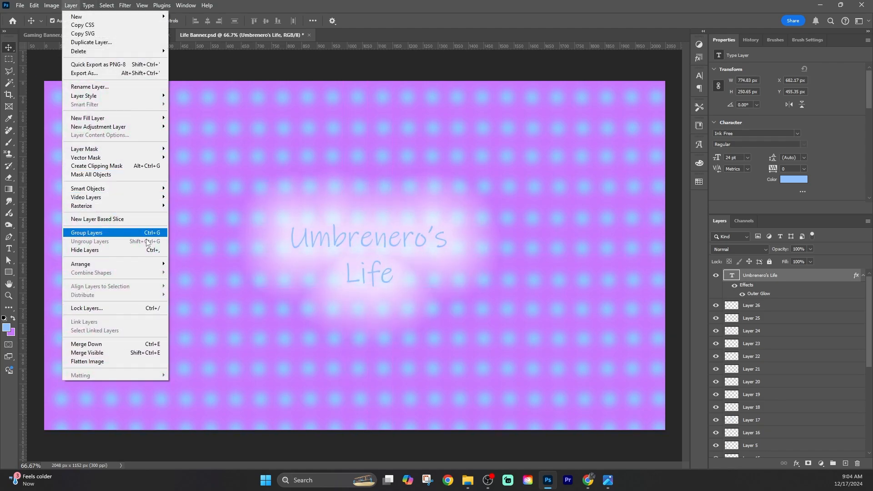
{"action": "left_click", "coordinate": [352, 234]}
{"action": "left_click_drag", "start_coordinate": [385, 244], "coordinate": [389, 248]}
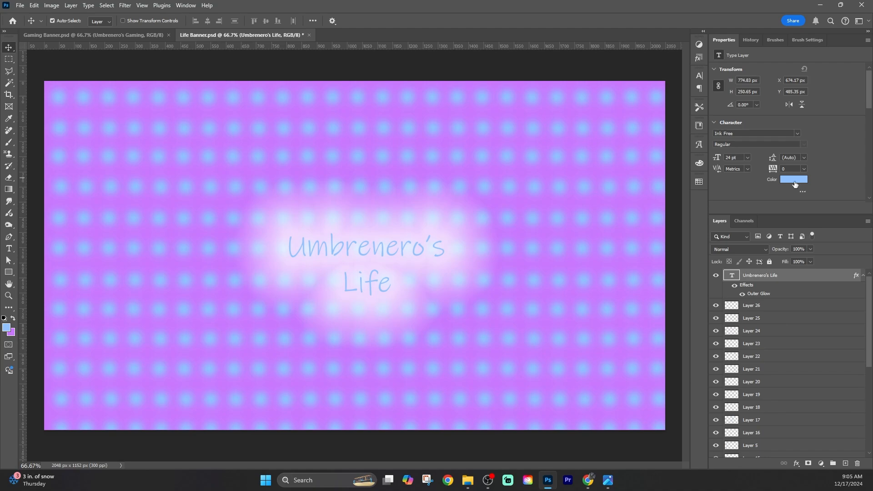
Change the title's text color to dark purple 54008e
{"action": "left_click", "coordinate": [795, 183]}
{"action": "left_click_drag", "start_coordinate": [377, 202], "coordinate": [453, 212]}
{"action": "left_click", "coordinate": [463, 187]}
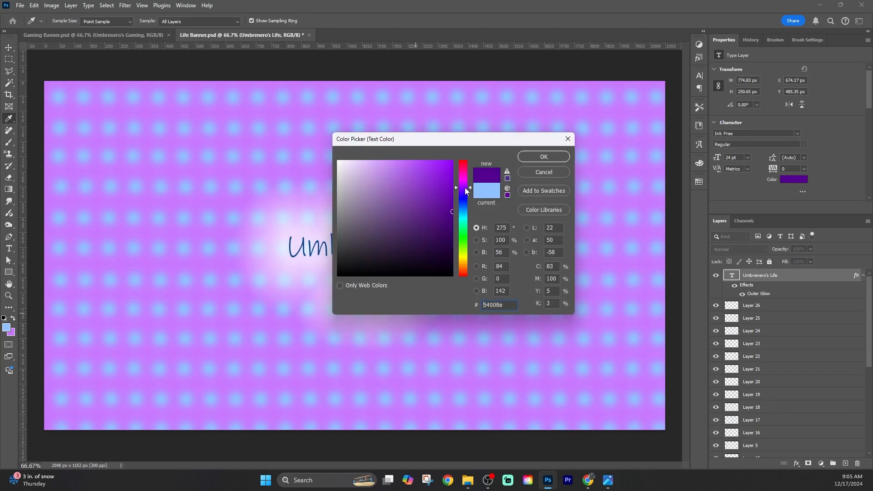
{"action": "left_click", "coordinate": [557, 158]}
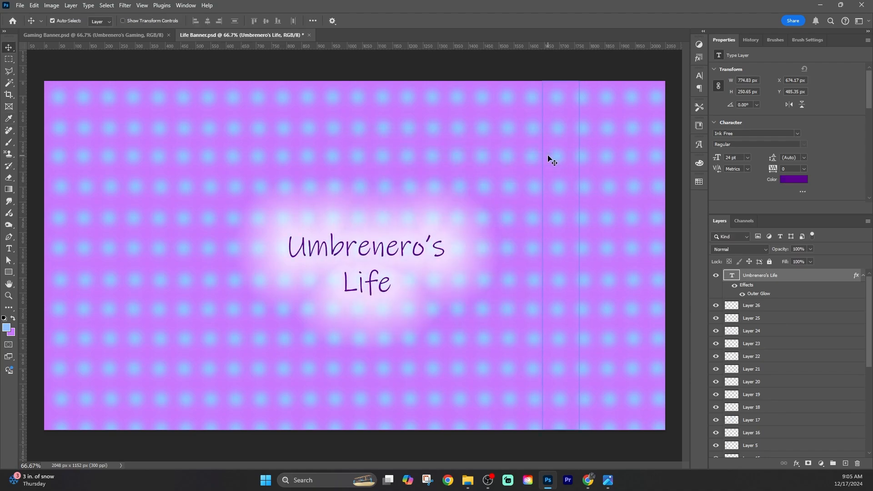